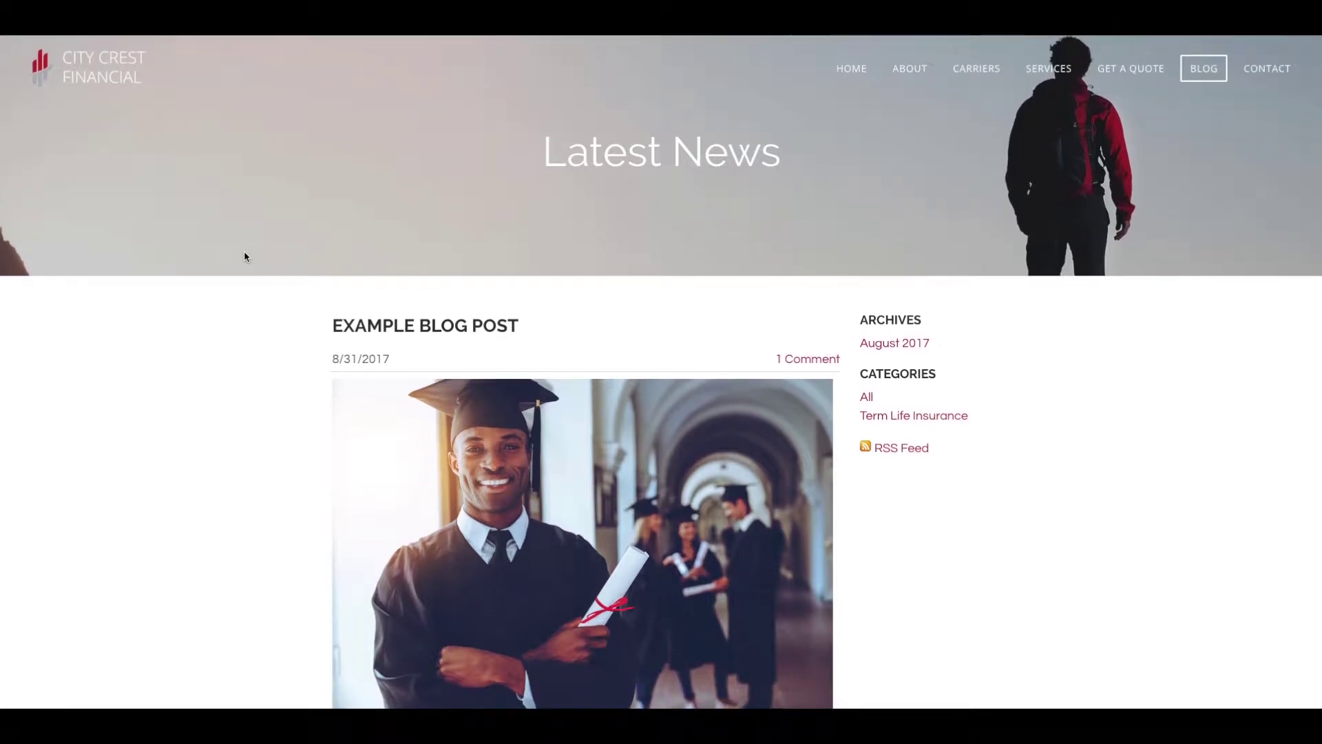
# Examine the published blog page, including the example post, its share buttons, the comment section and the sidebar
pyautogui.scroll(-3, 244, 255)
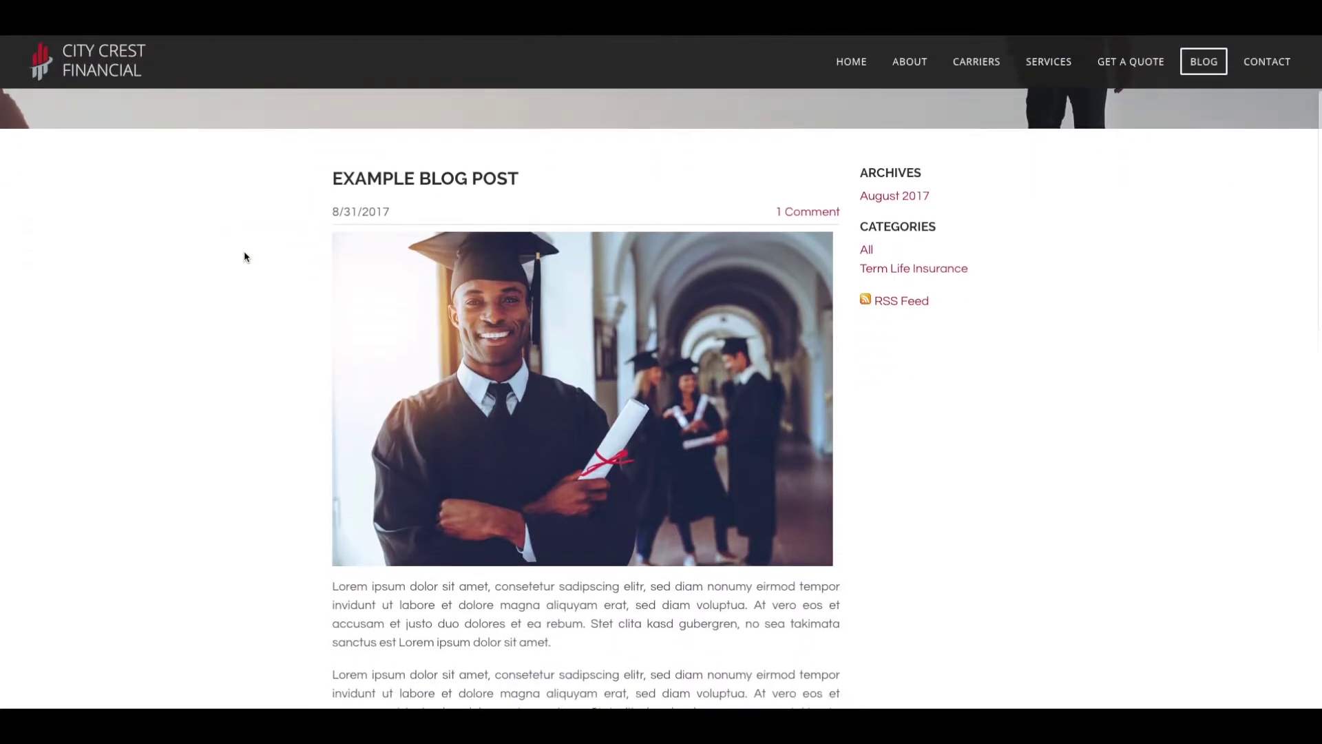
pyautogui.scroll(-1, 244, 256)
pyautogui.scroll(-1, 245, 256)
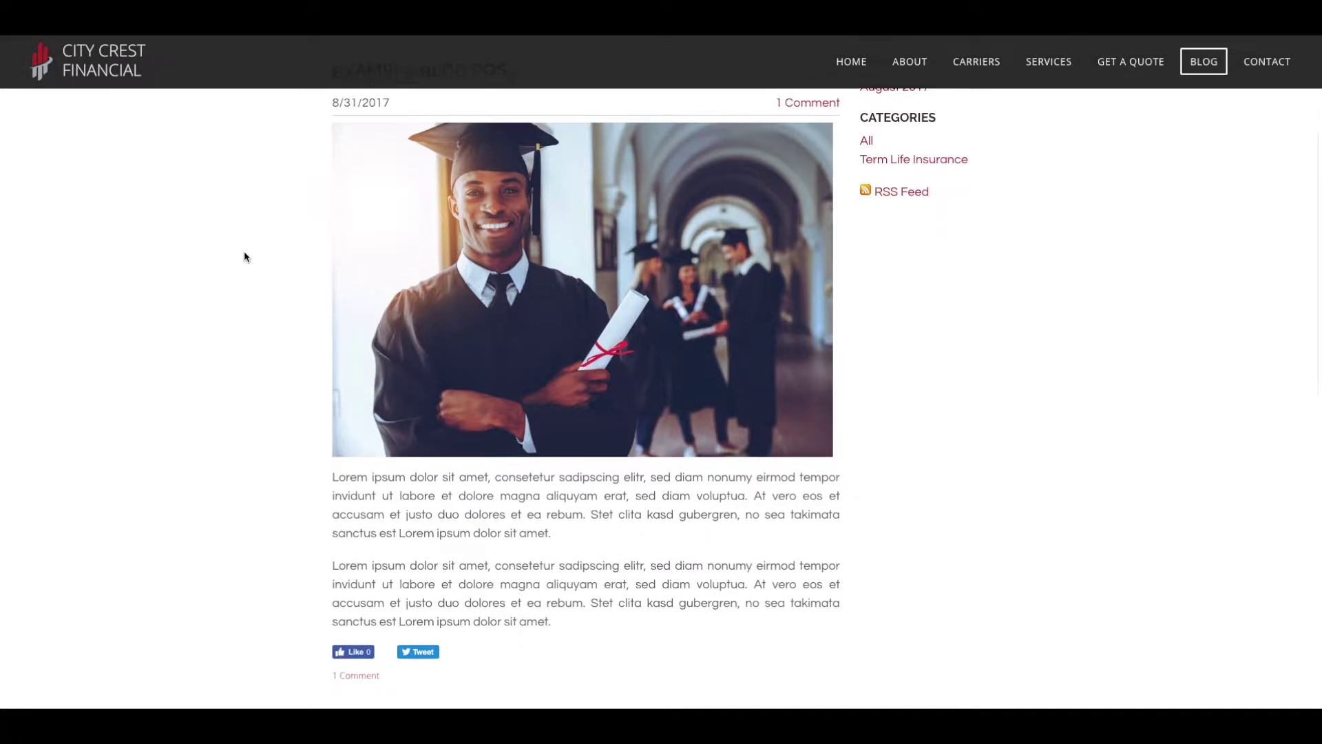
pyautogui.scroll(-2, 244, 256)
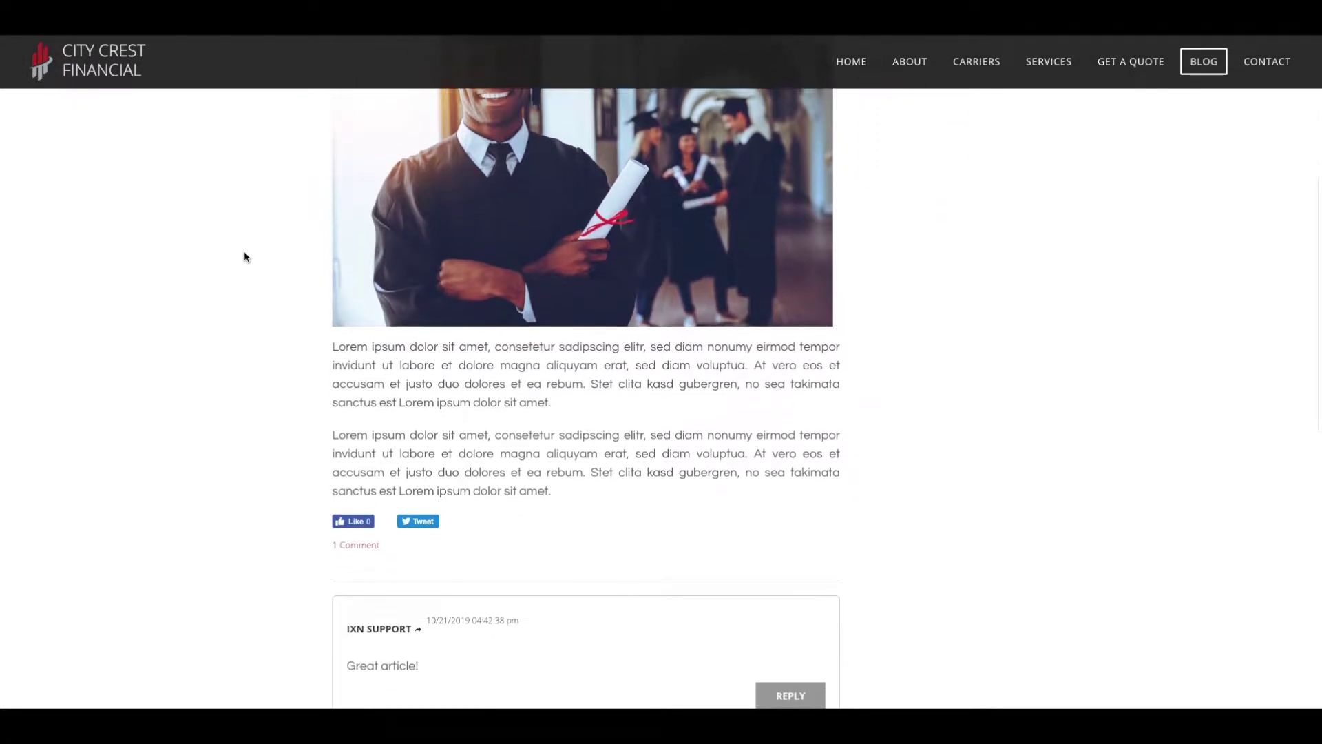
pyautogui.scroll(-1, 244, 257)
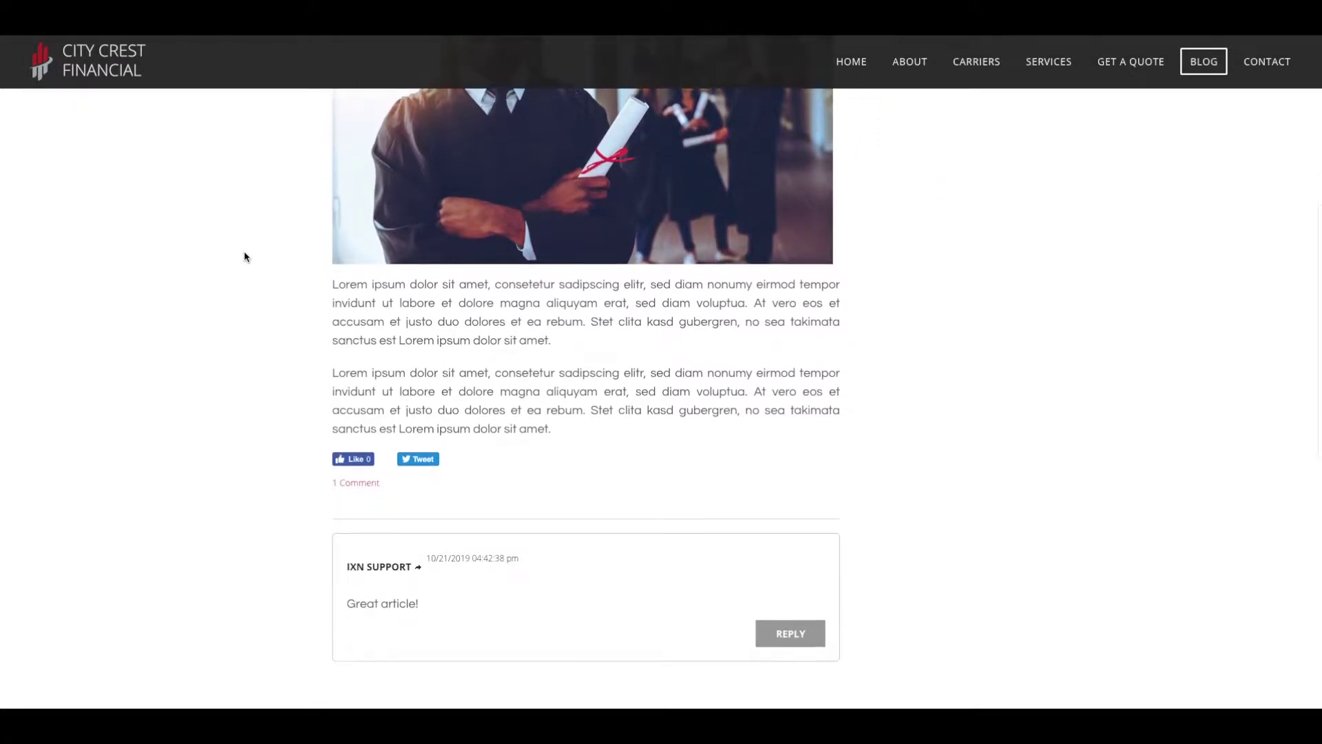
pyautogui.click(627, 403)
pyautogui.scroll(5, 431, 350)
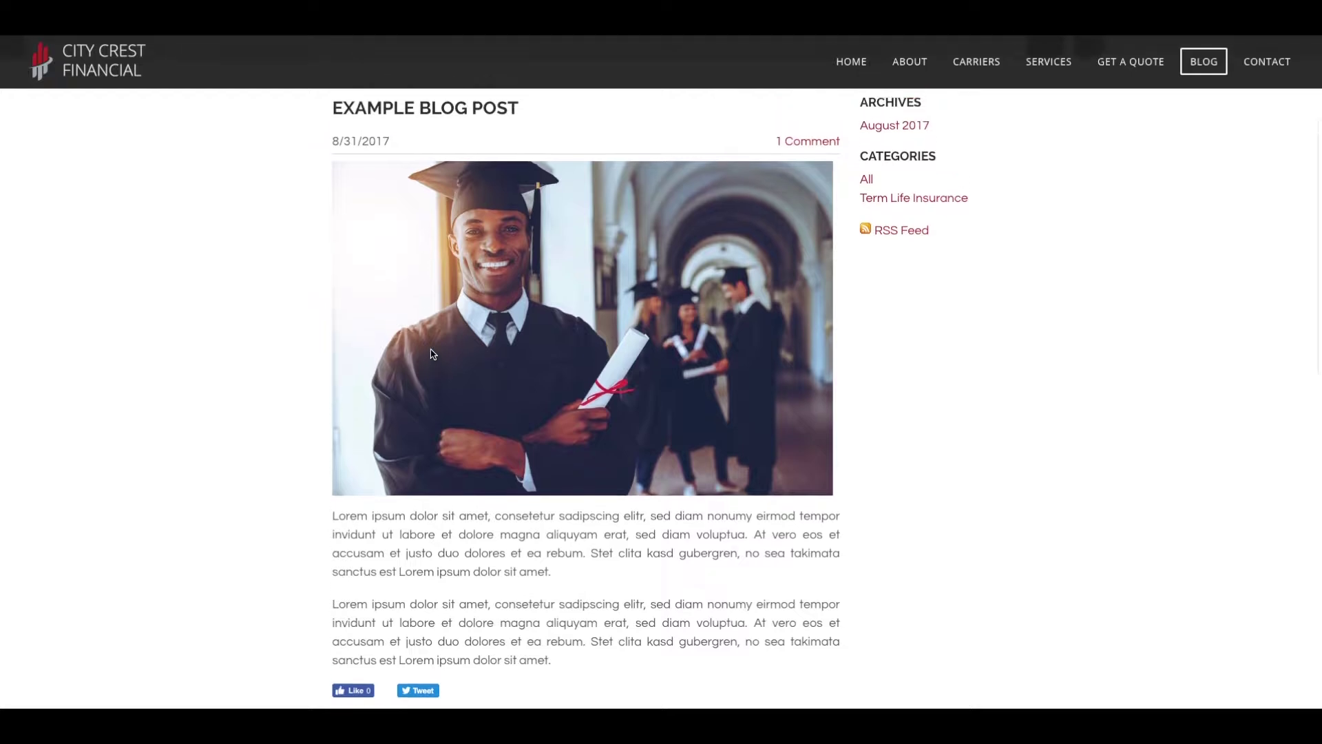
pyautogui.scroll(3, 431, 350)
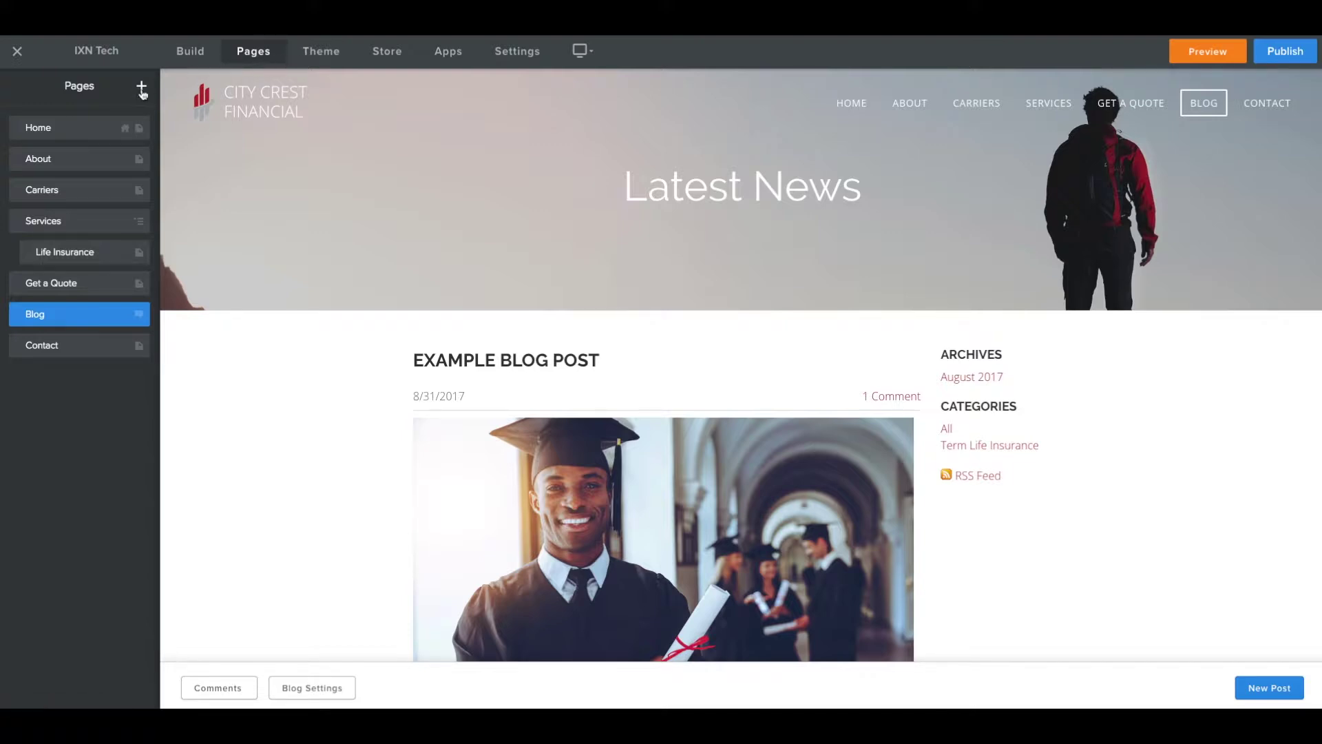
# Look over the page types that can be added to the site, without adding one
pyautogui.click(142, 93)
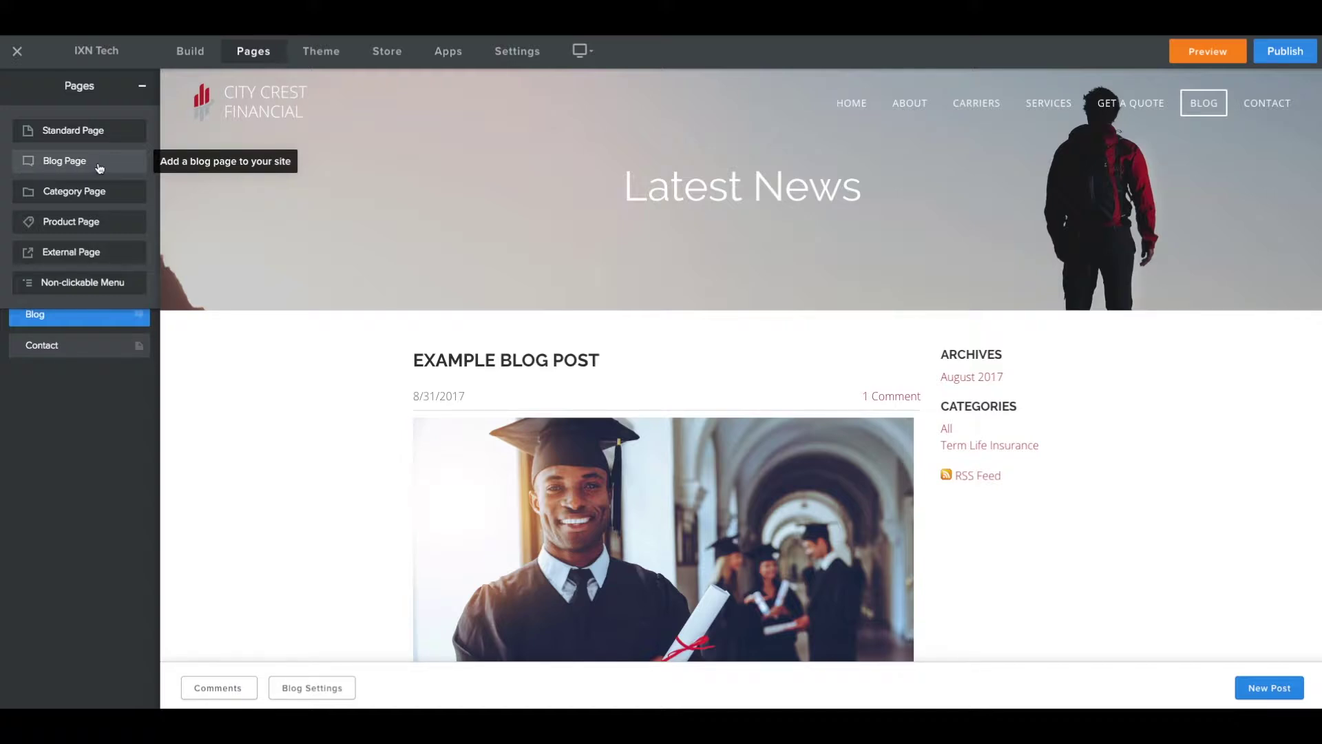
pyautogui.click(142, 89)
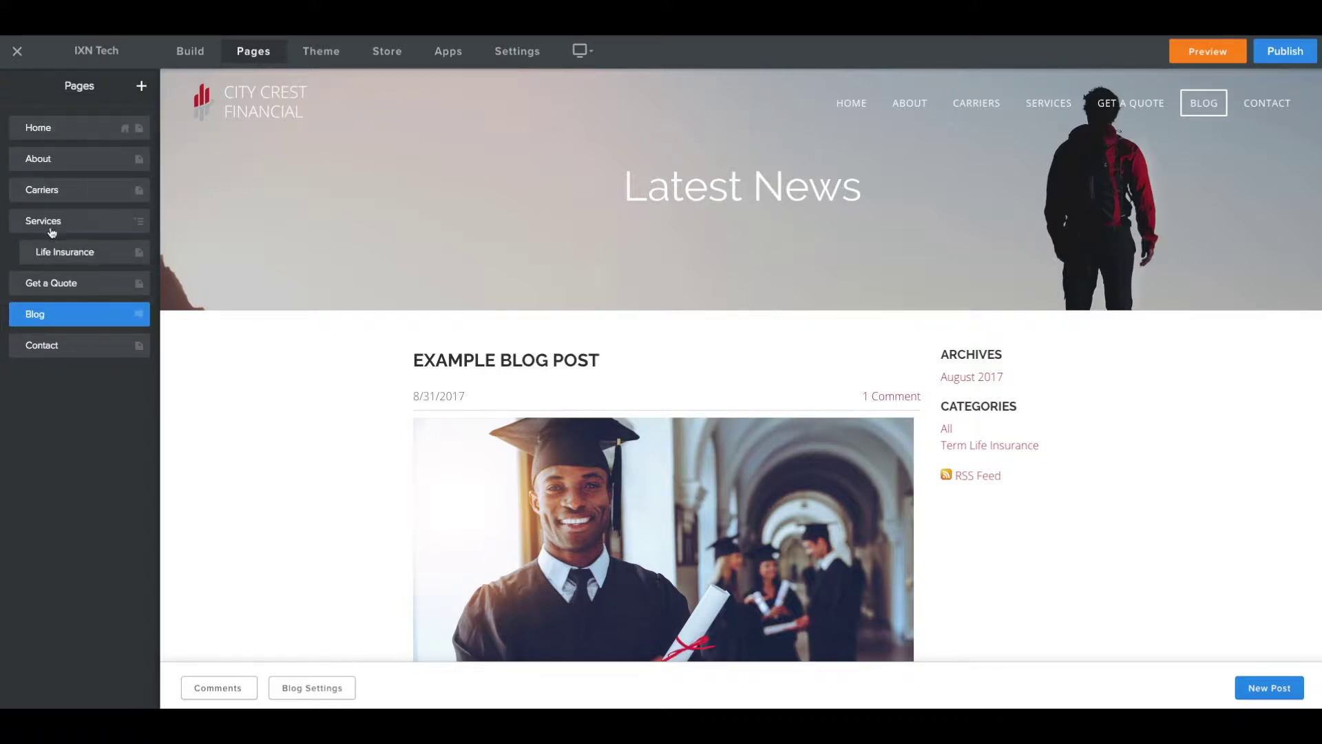
# Open the Blog page for editing and review its reader comments in the comment manager
pyautogui.click(66, 318)
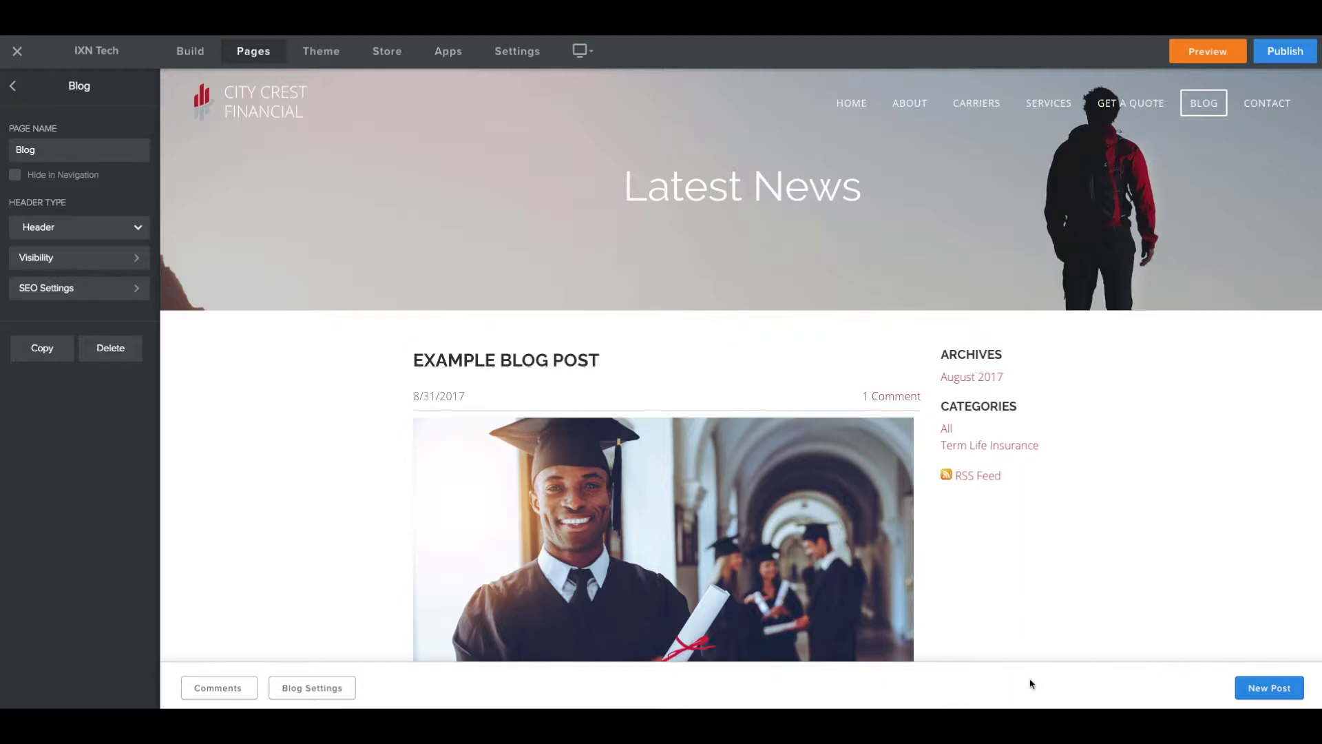
pyautogui.click(222, 686)
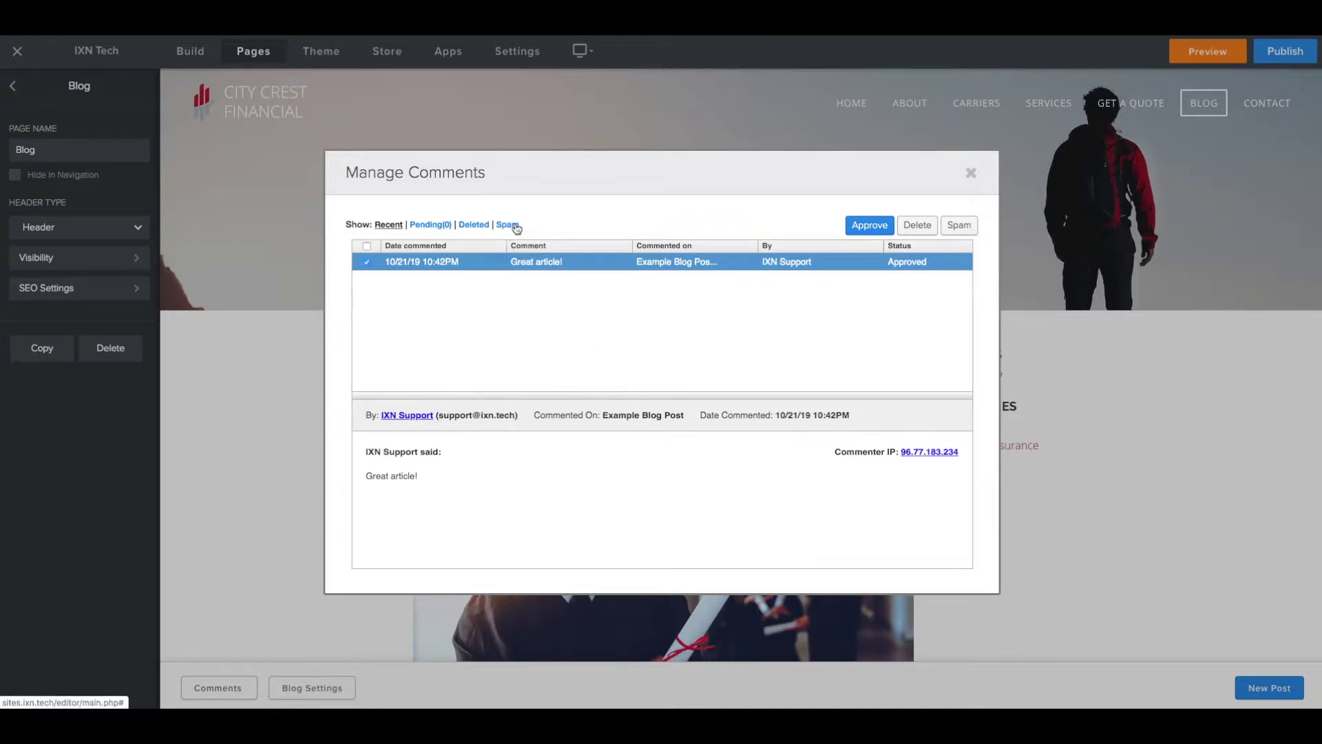
pyautogui.click(971, 173)
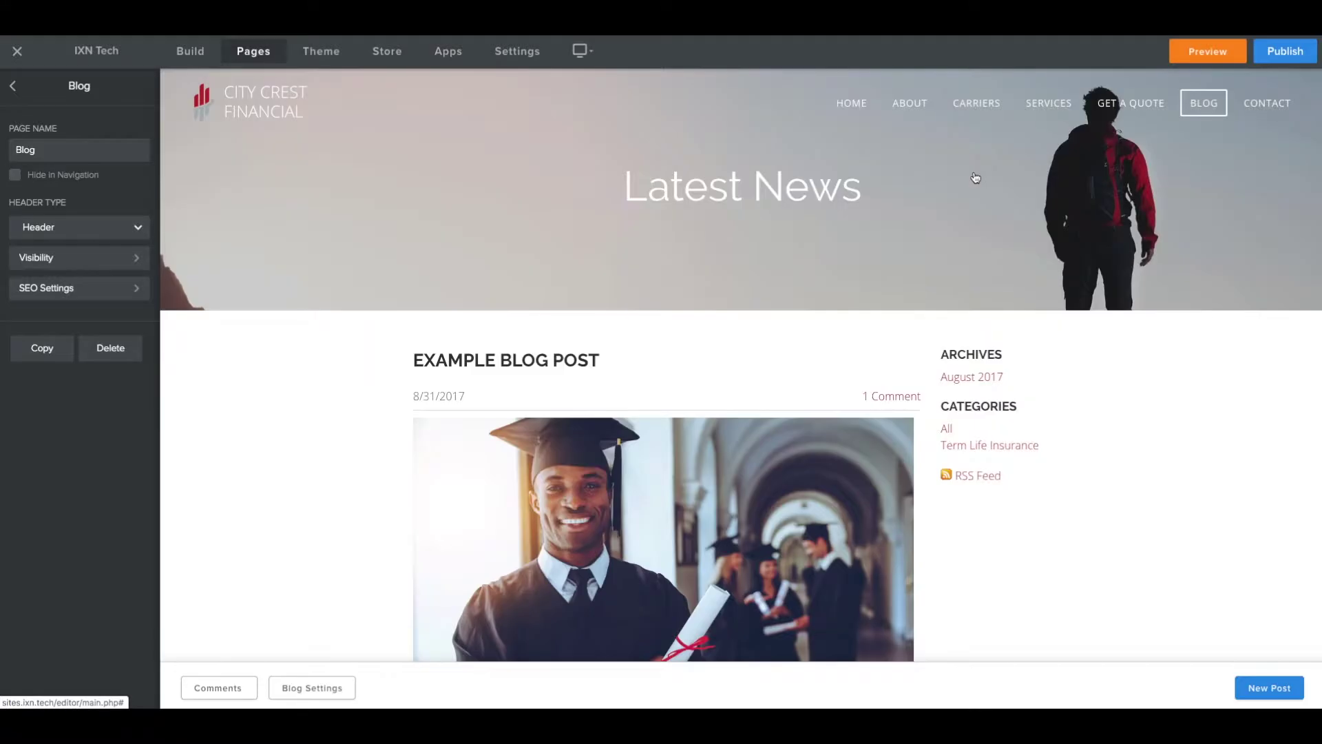
# Open the blog settings and look through the available posts-per-page values without choosing a different one
pyautogui.click(305, 689)
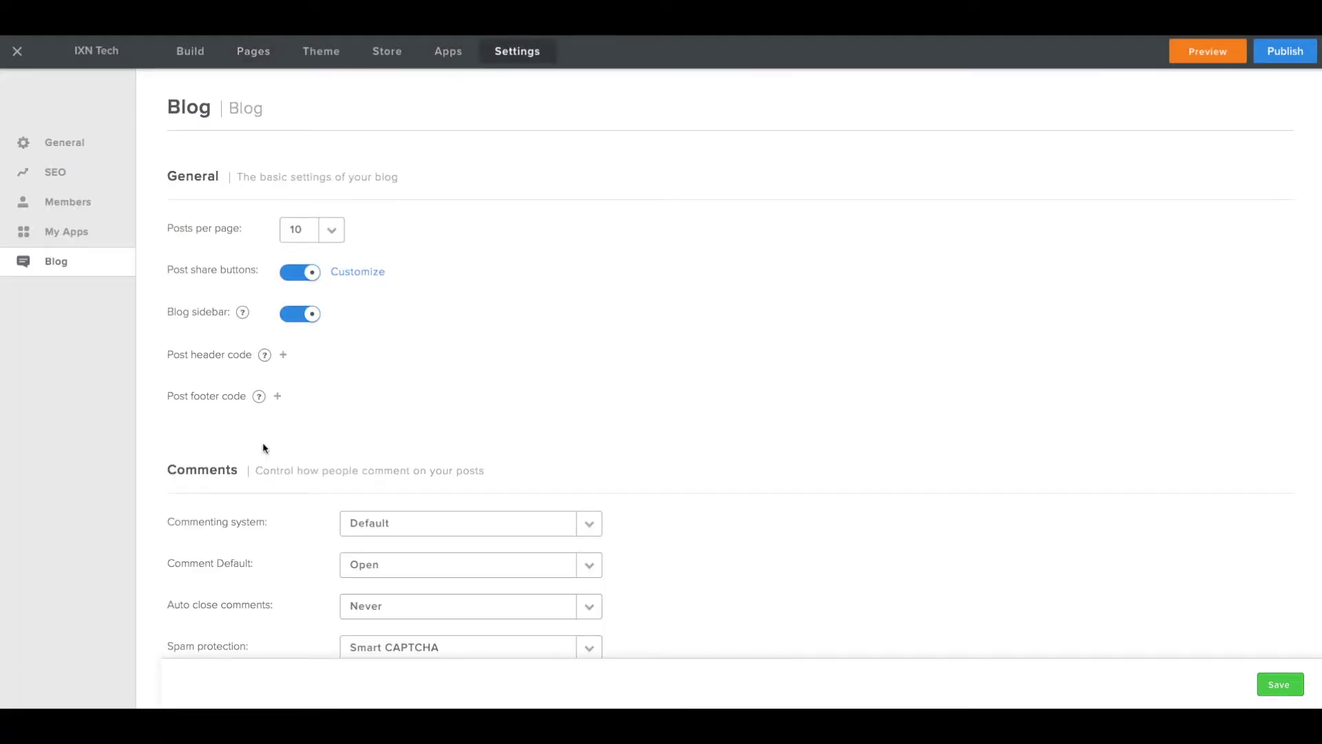
pyautogui.click(333, 233)
pyautogui.scroll(1, 320, 352)
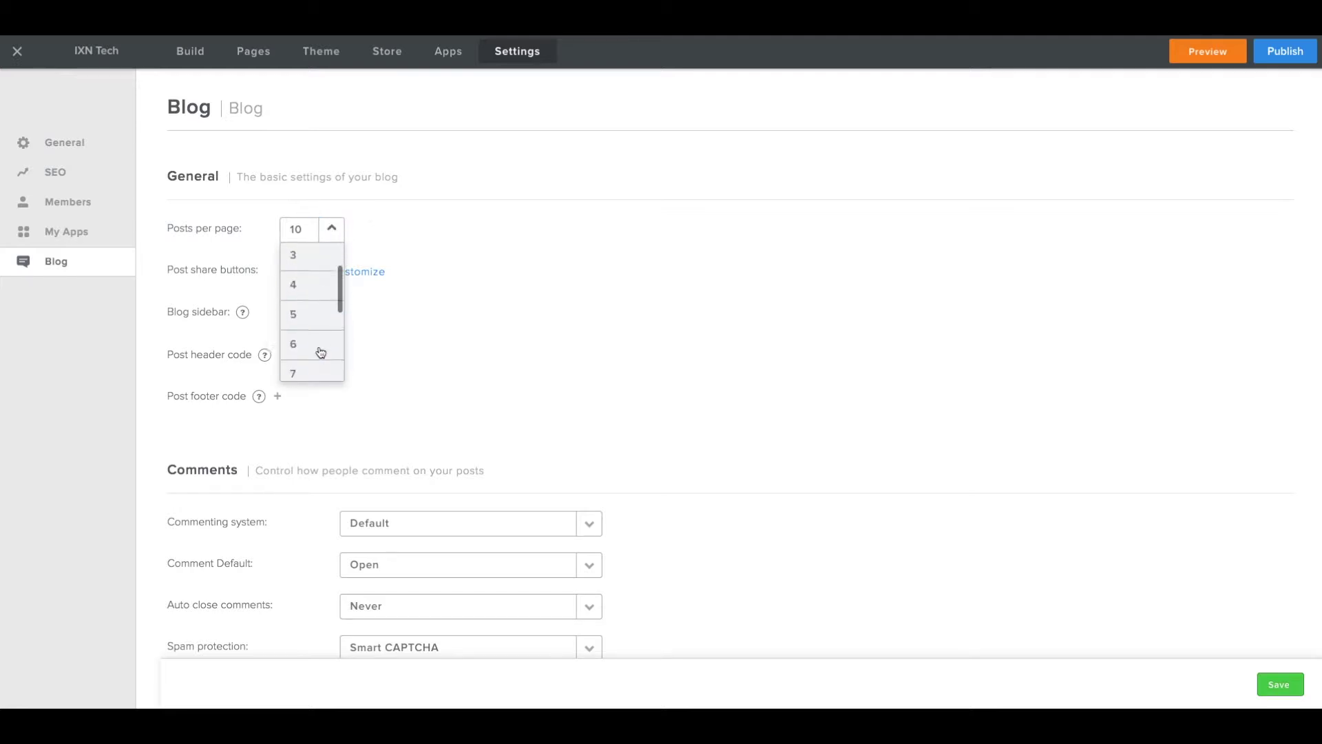
pyautogui.scroll(-3, 319, 352)
pyautogui.click(504, 313)
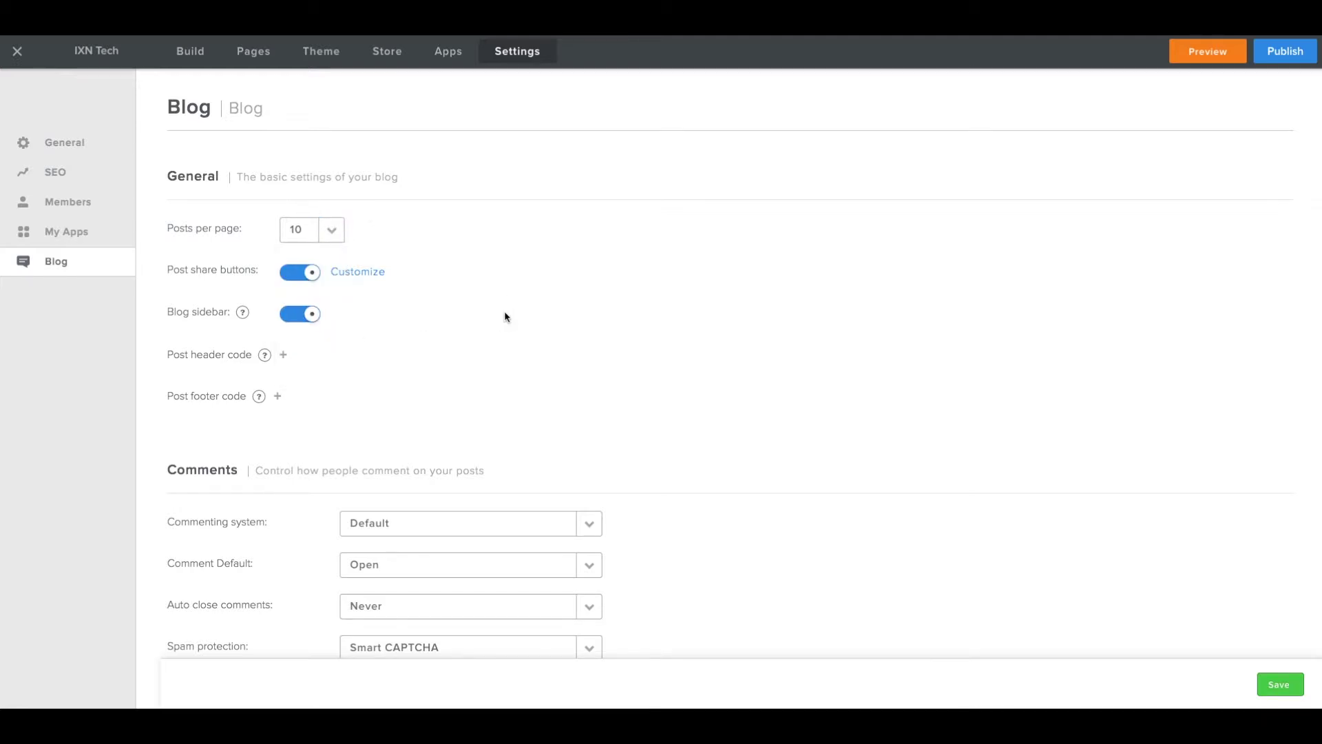
# Switch the post share buttons off and on again, and view the Facebook and Twitter share button choices
pyautogui.click(311, 275)
pyautogui.click(307, 278)
pyautogui.click(358, 274)
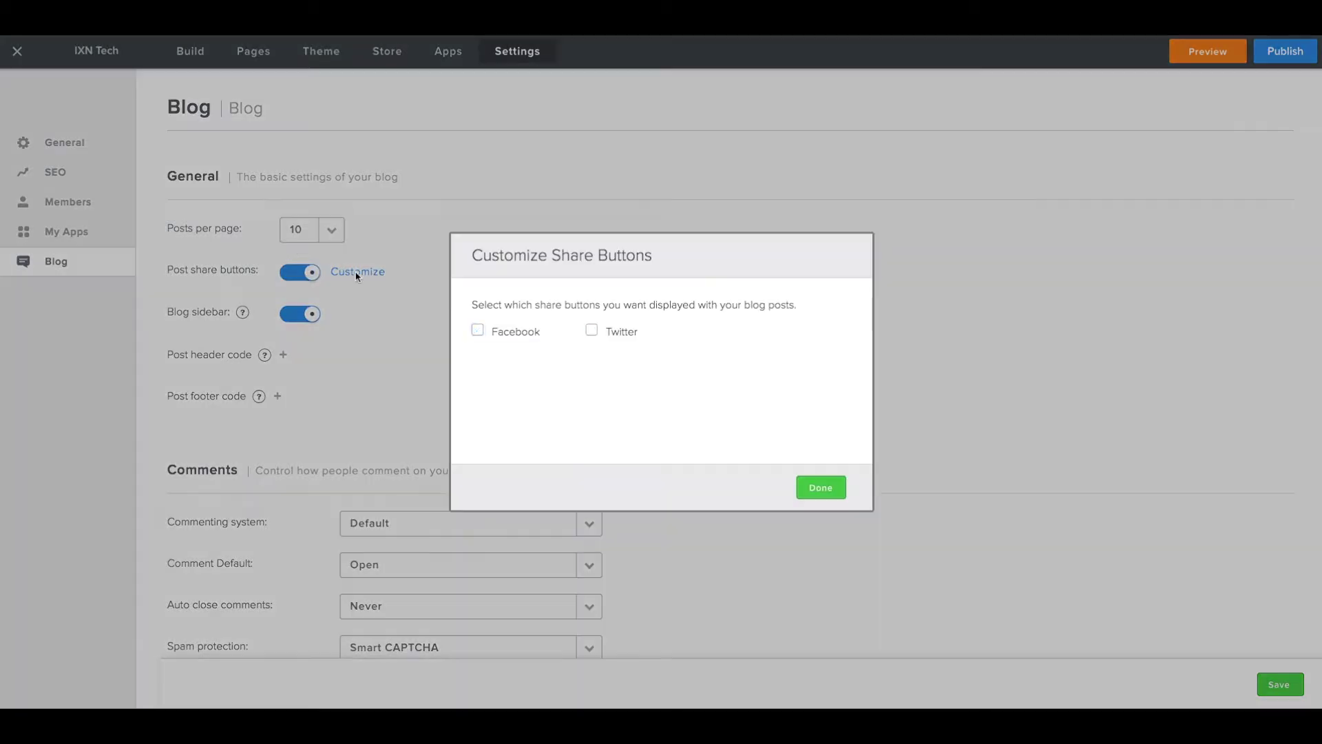
pyautogui.click(820, 489)
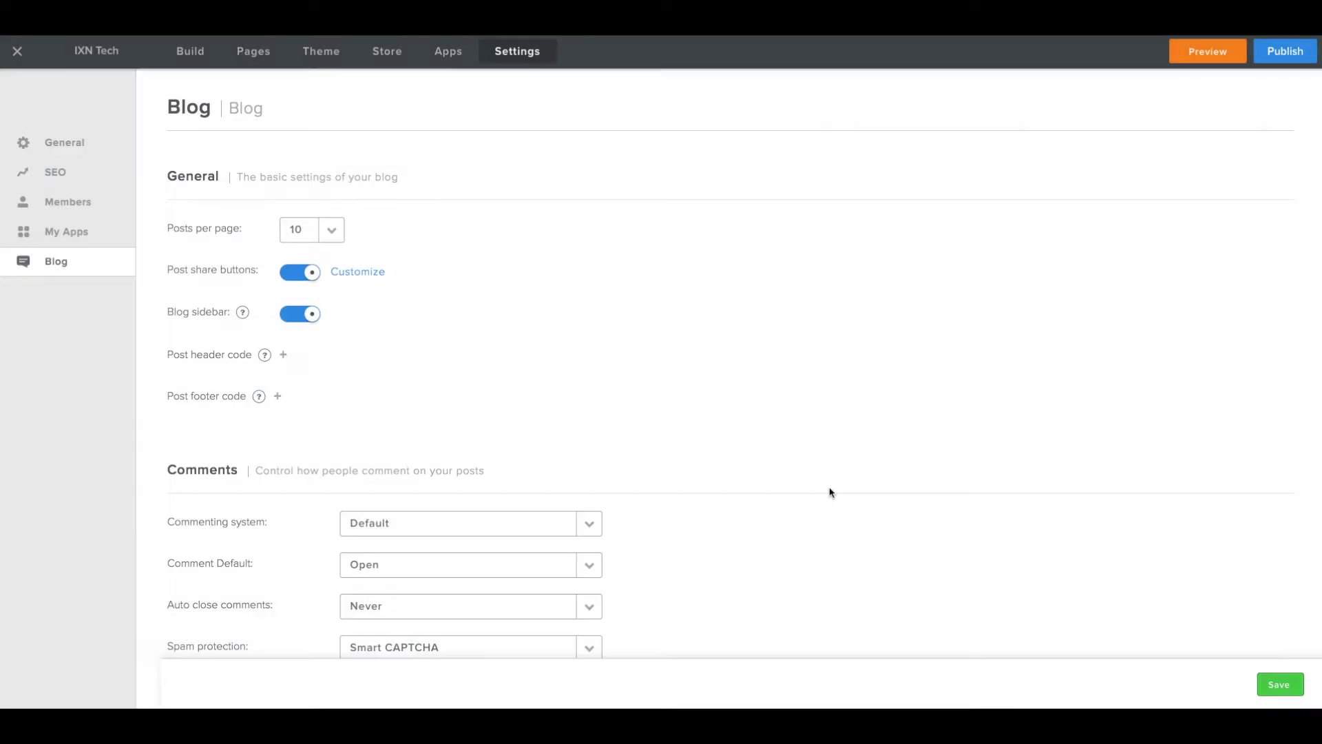
# Switch the blog sidebar off and on again, and review the comment settings of the blog
pyautogui.click(309, 319)
pyautogui.click(308, 318)
pyautogui.scroll(-1, 240, 294)
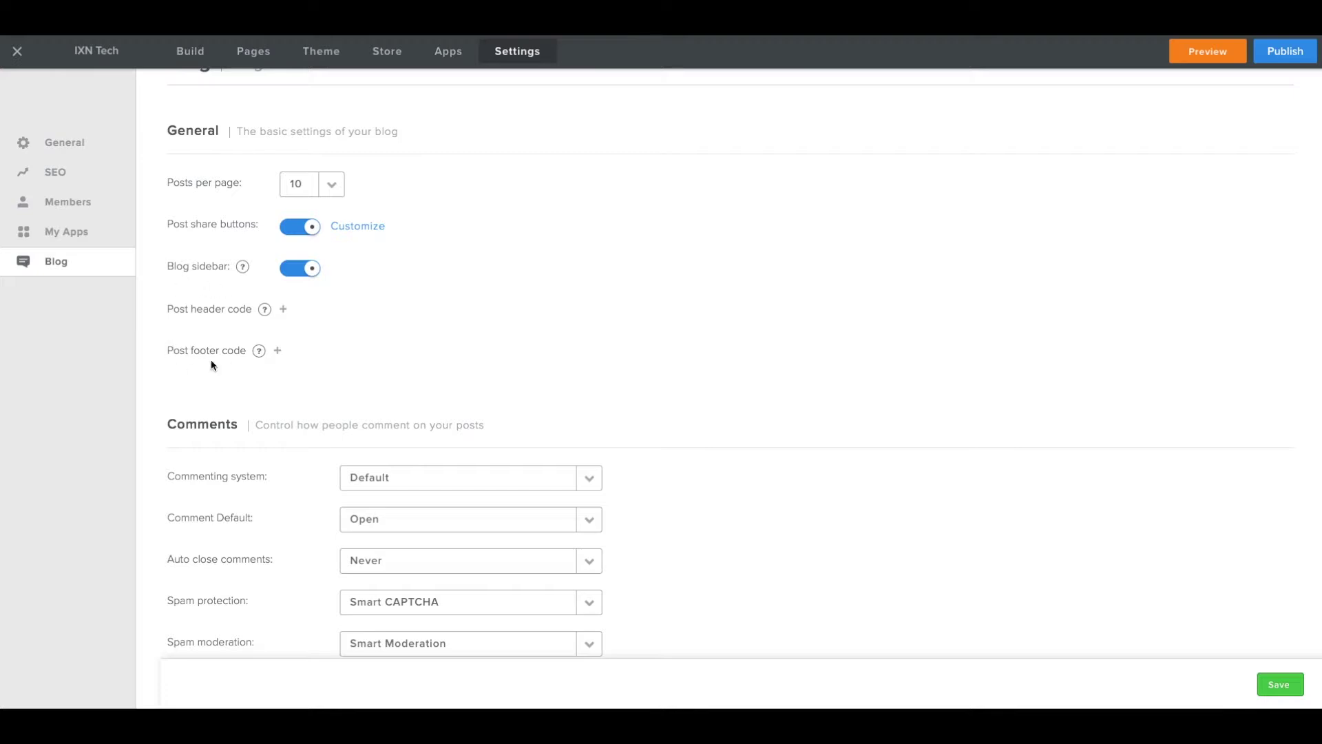
pyautogui.scroll(-3, 699, 446)
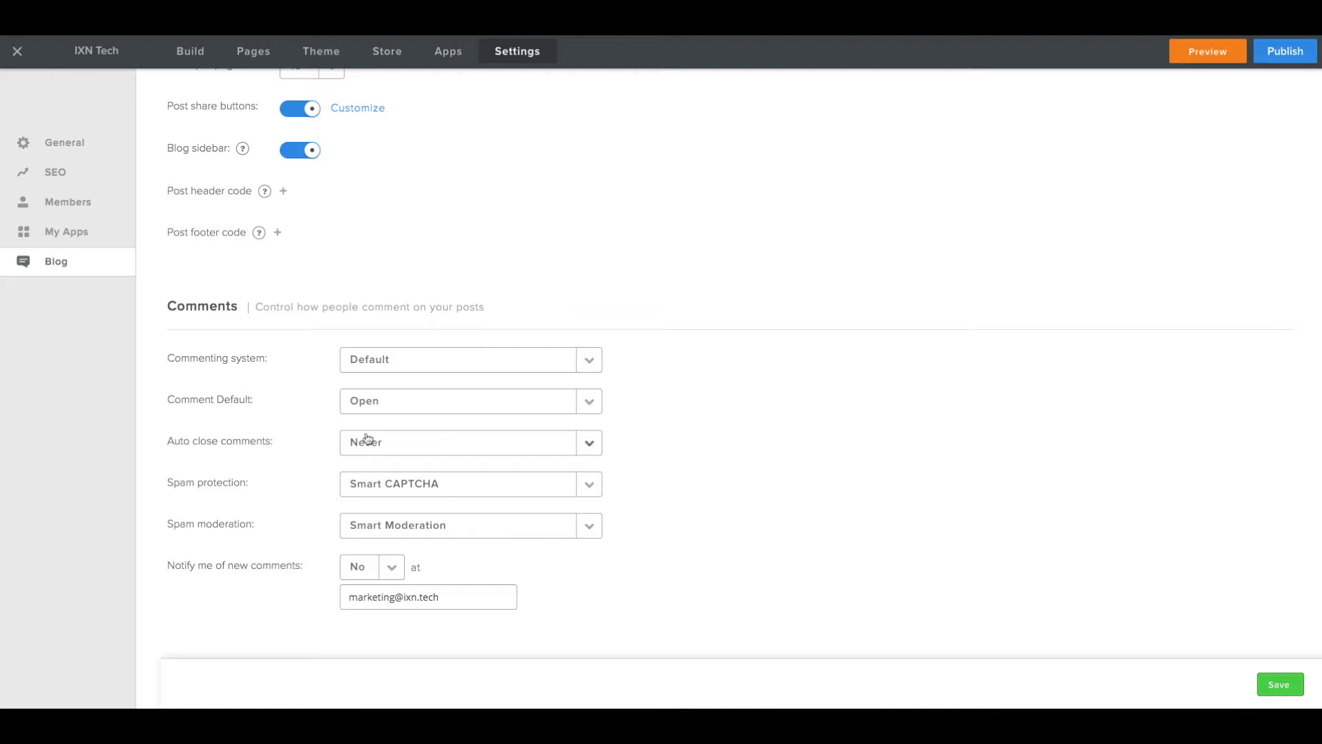
pyautogui.scroll(4, 276, 324)
# Create a new blog post containing a text block, a Read More break and a second text block beneath the break
pyautogui.click(253, 53)
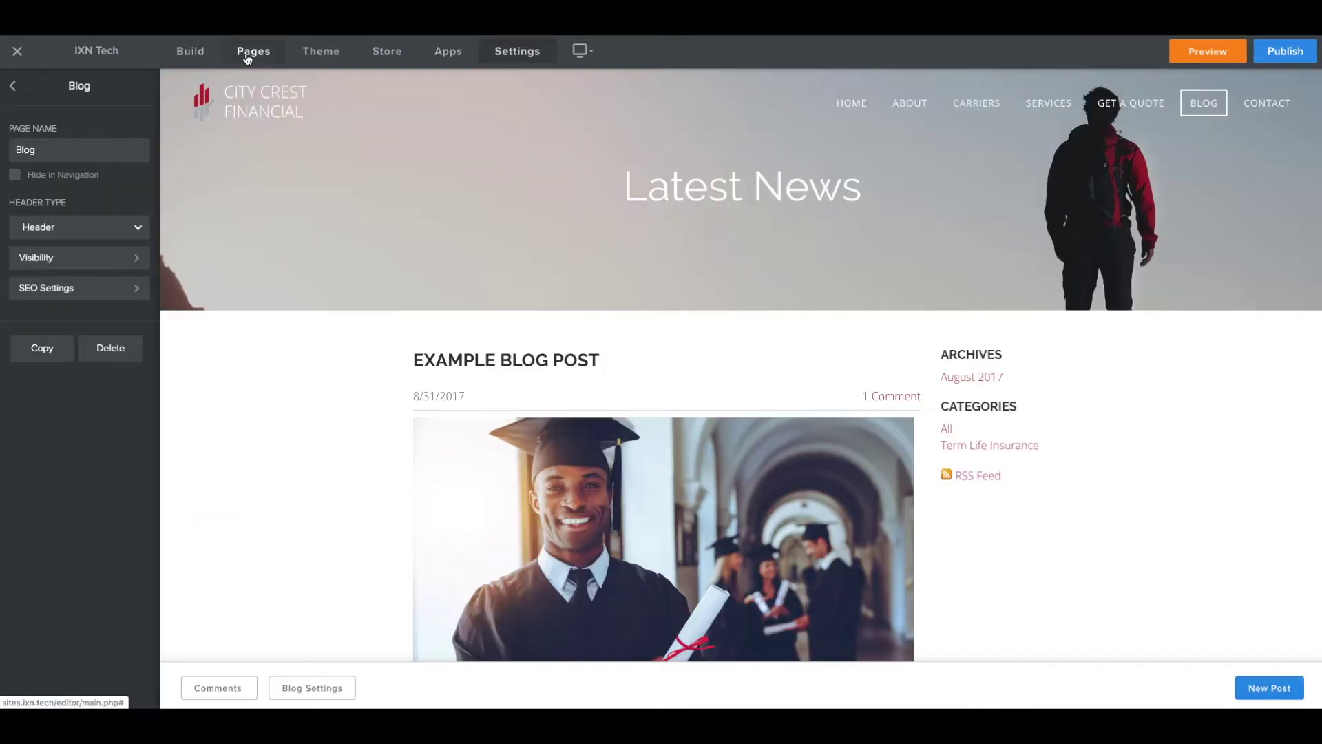
pyautogui.click(1269, 688)
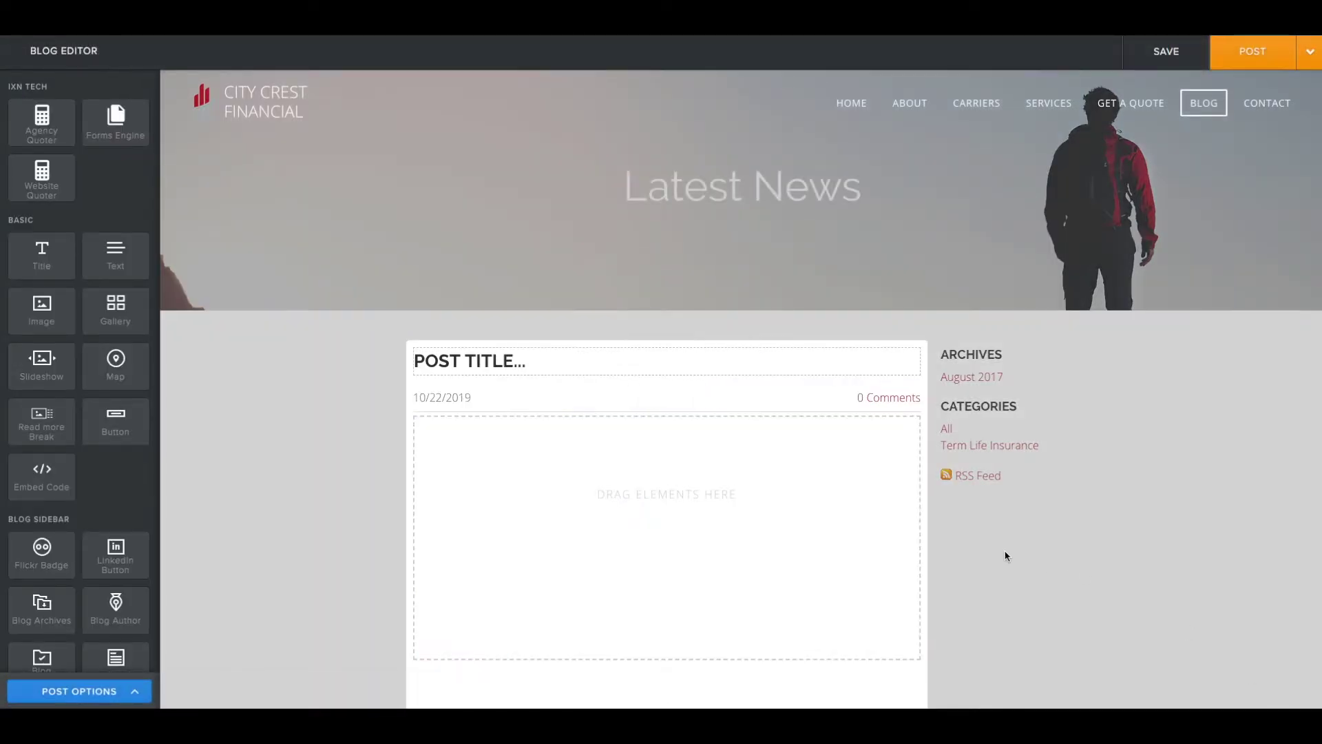
pyautogui.moveTo(122, 274); pyautogui.dragTo(531, 482)
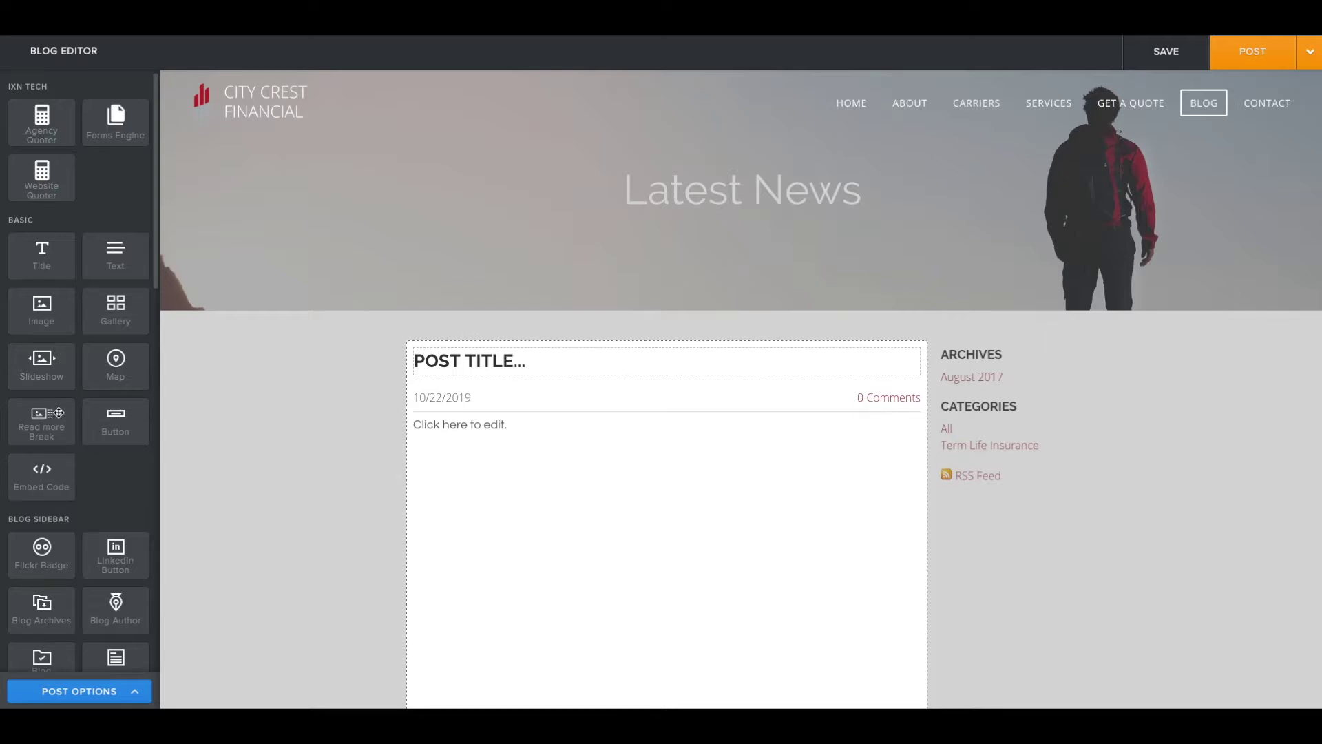
pyautogui.click(52, 417)
pyautogui.moveTo(52, 417); pyautogui.dragTo(605, 481)
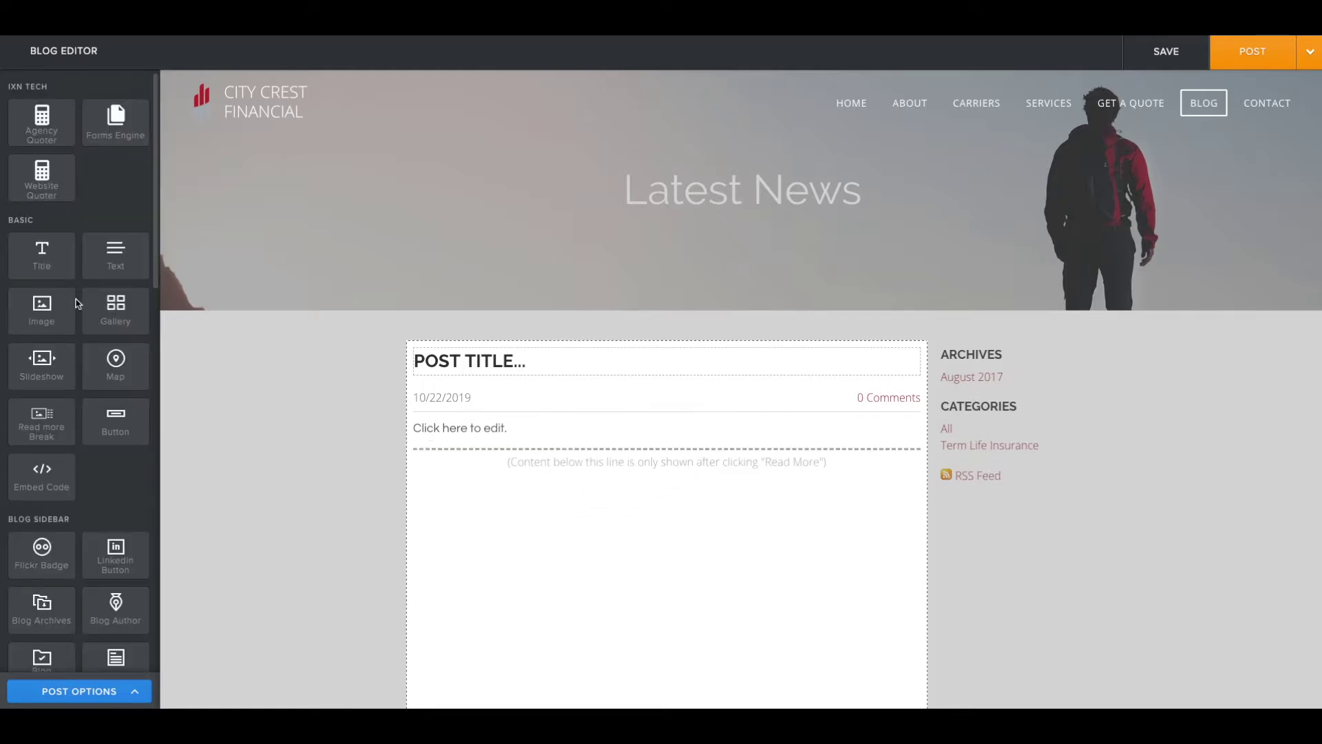
pyautogui.moveTo(115, 256); pyautogui.dragTo(529, 515)
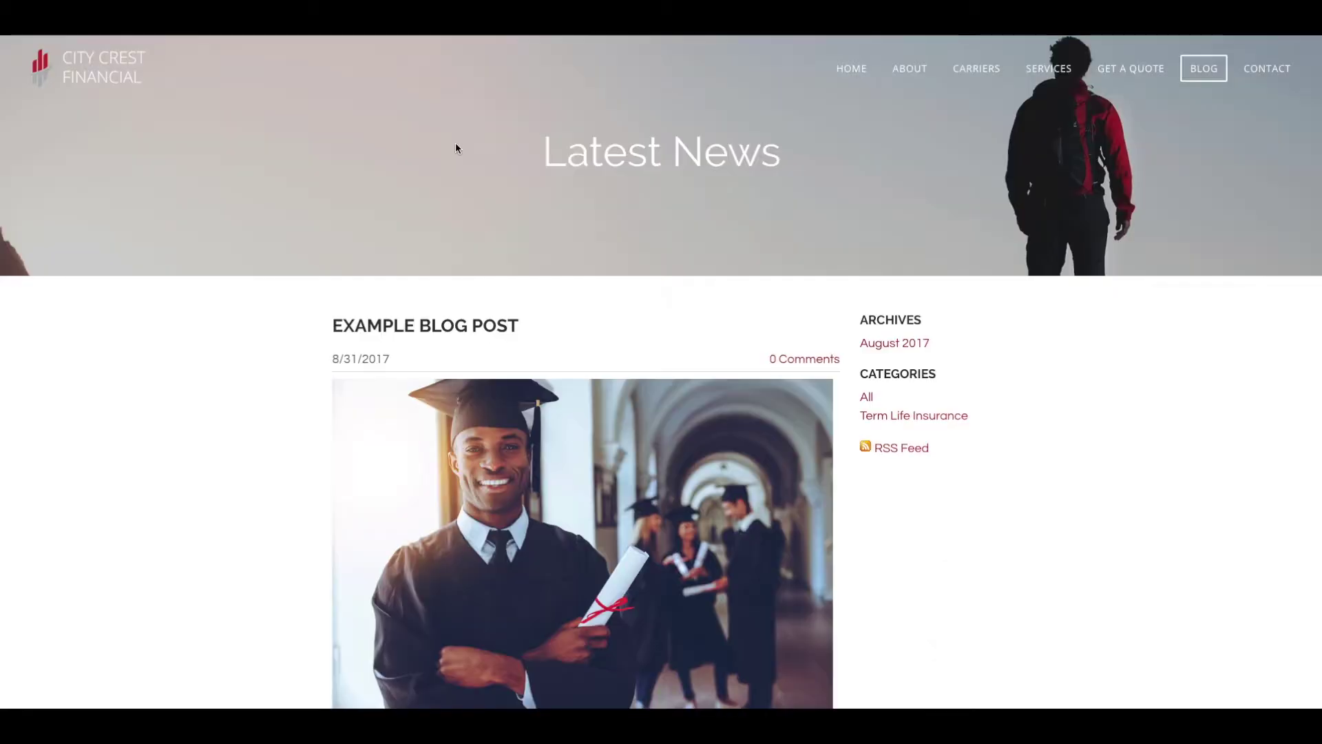
# Examine how a Read More break shortens the published example post, and open the full post to compare
pyautogui.scroll(-7, 456, 148)
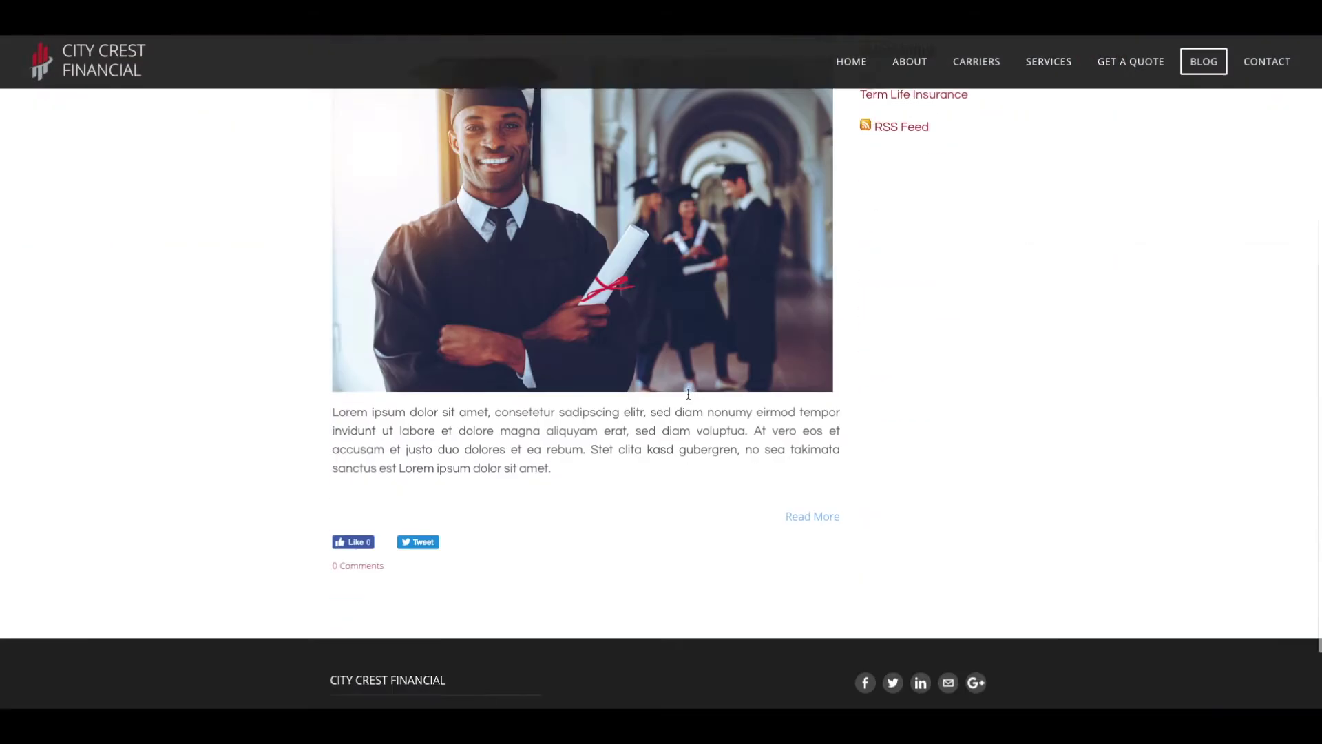
pyautogui.click(816, 436)
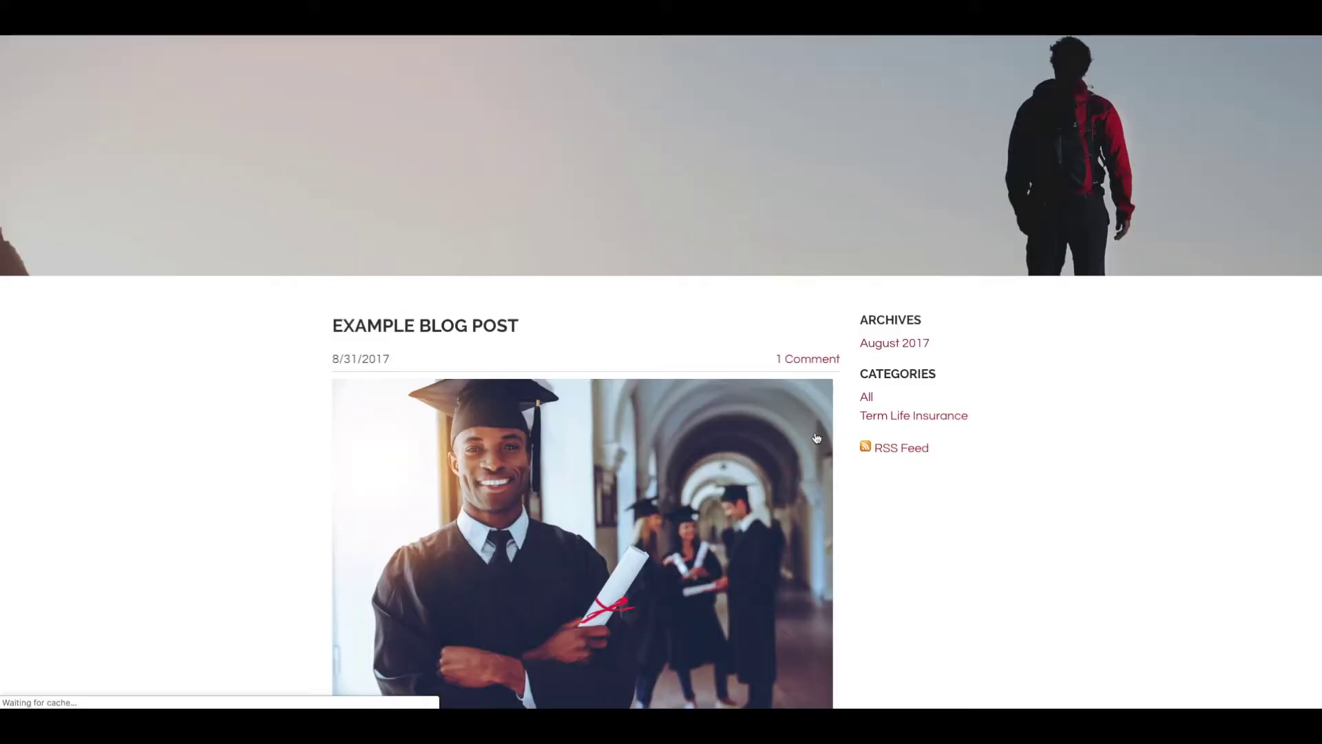
pyautogui.scroll(-1, 872, 508)
pyautogui.scroll(-3, 872, 513)
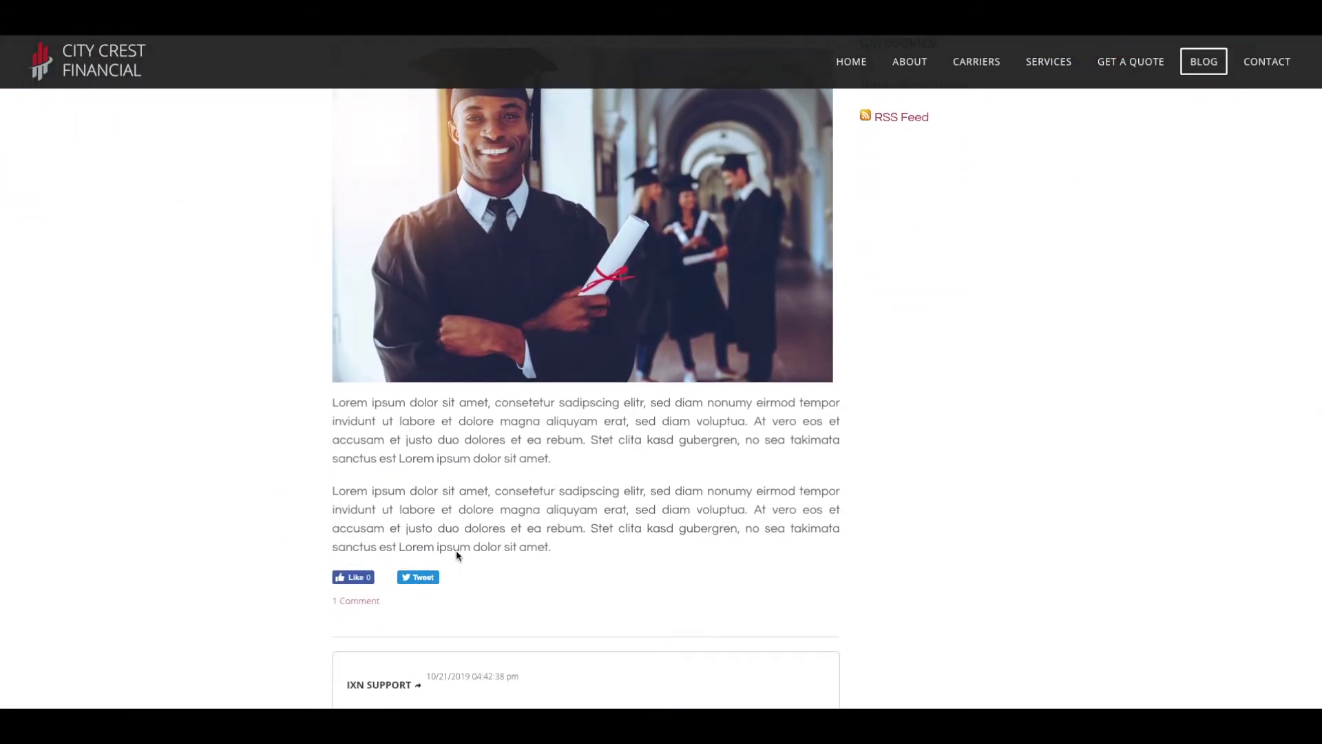
pyautogui.scroll(5, 410, 495)
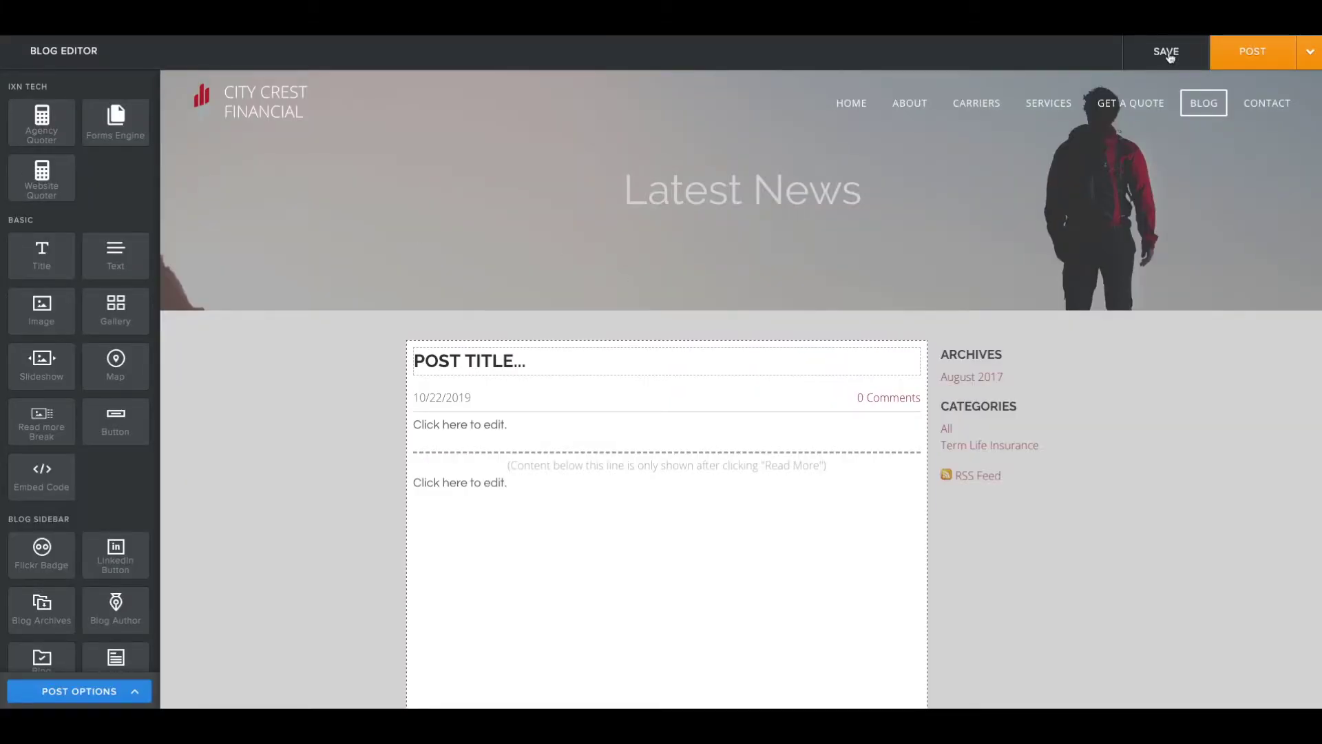
# Check the extra draft action offered alongside posting, without discarding the draft
pyautogui.click(1310, 55)
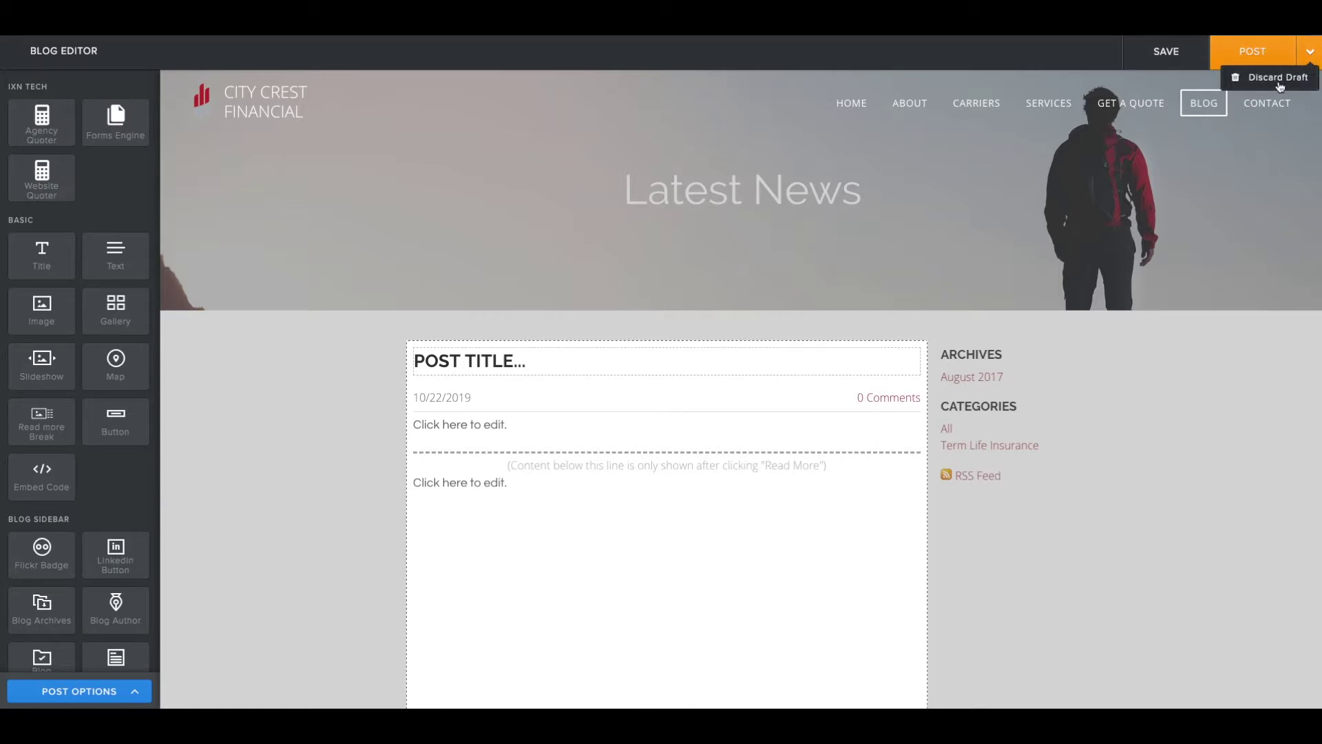
pyautogui.click(1110, 57)
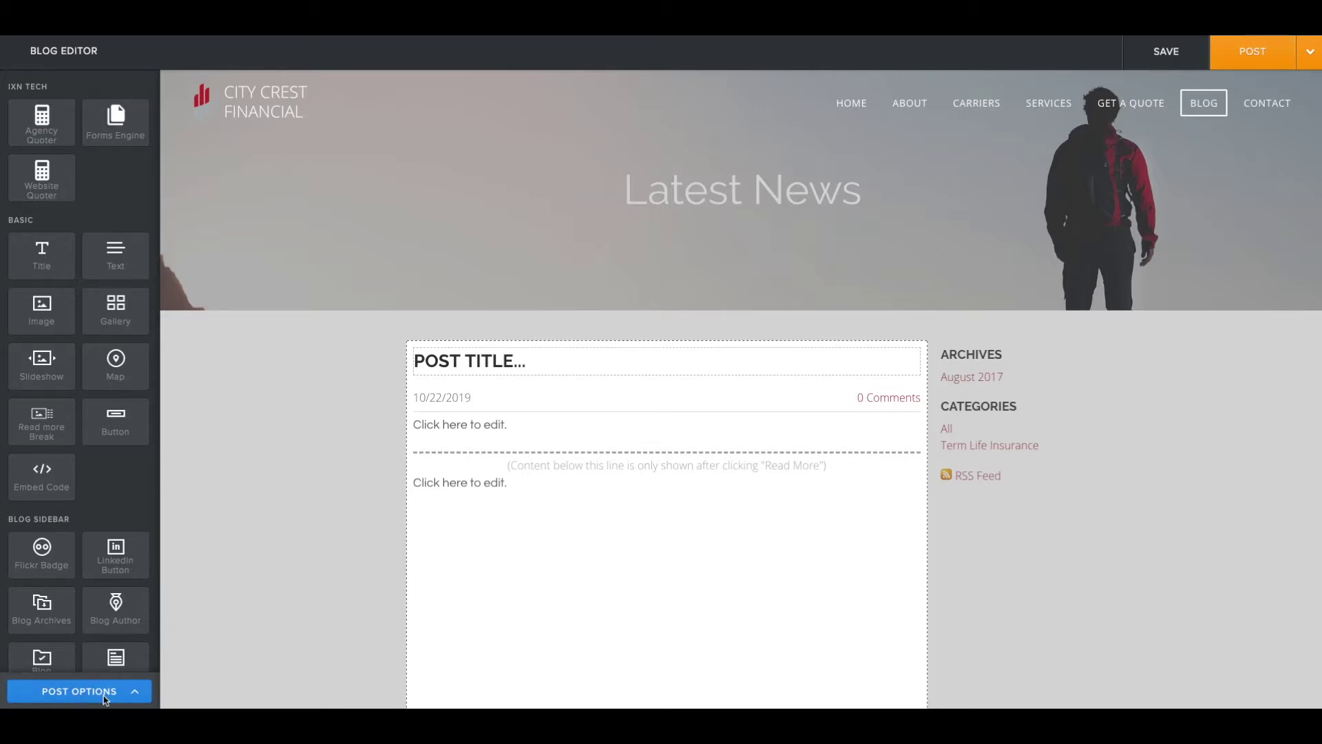
# Set the new post's publishing option to Scheduled Time with January 8, 2020 as the date
pyautogui.click(130, 693)
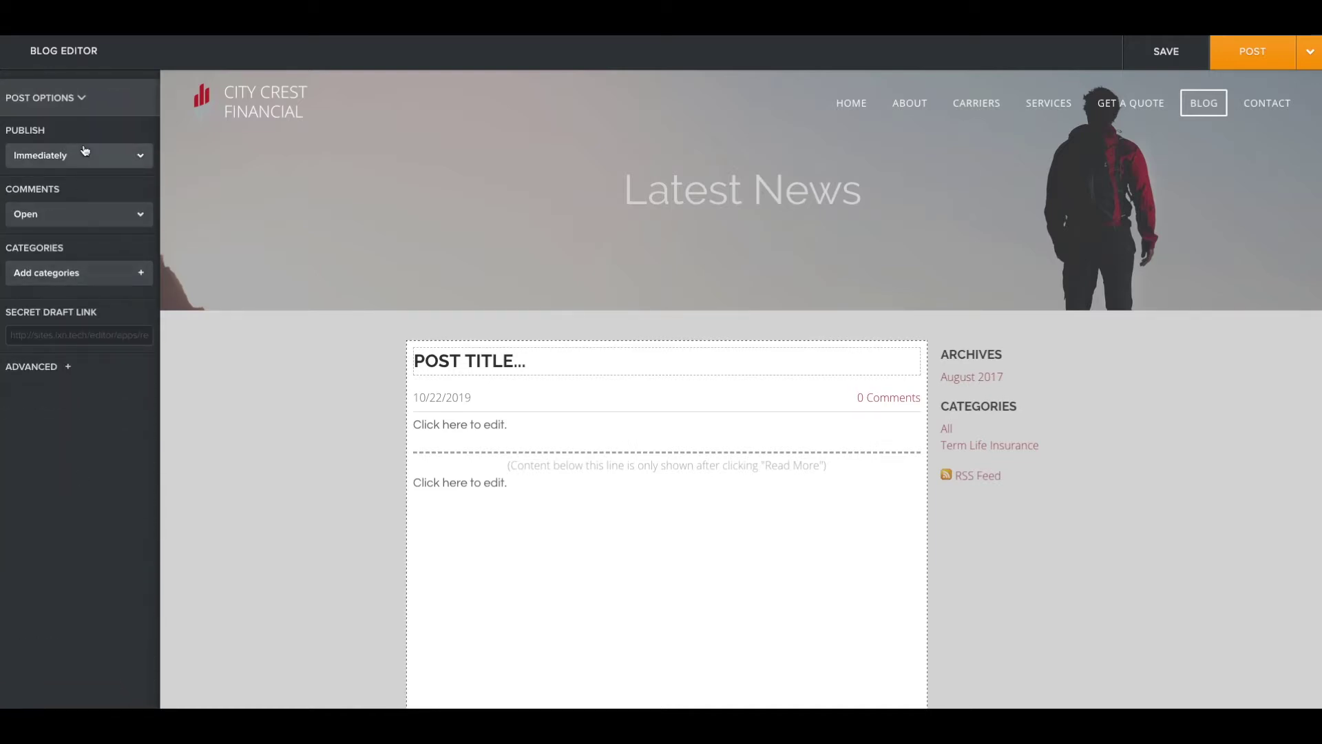
pyautogui.click(142, 157)
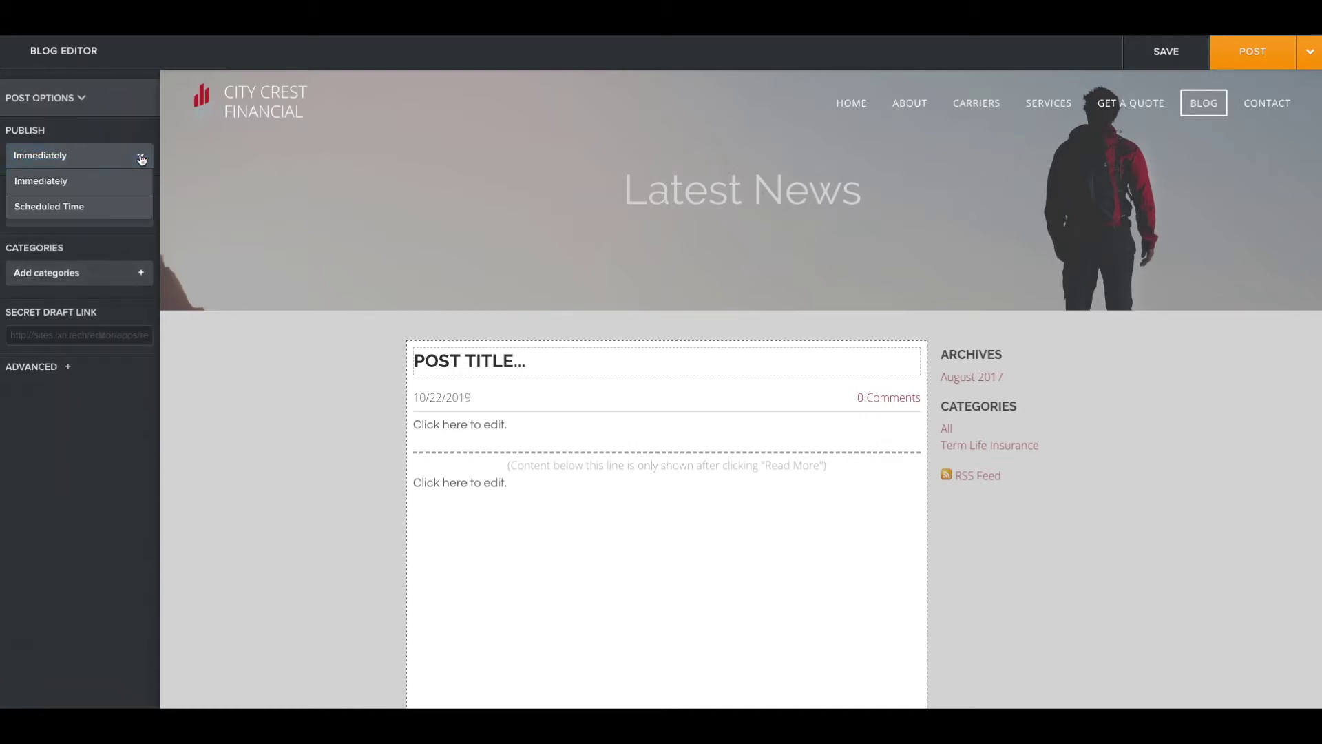
pyautogui.click(88, 208)
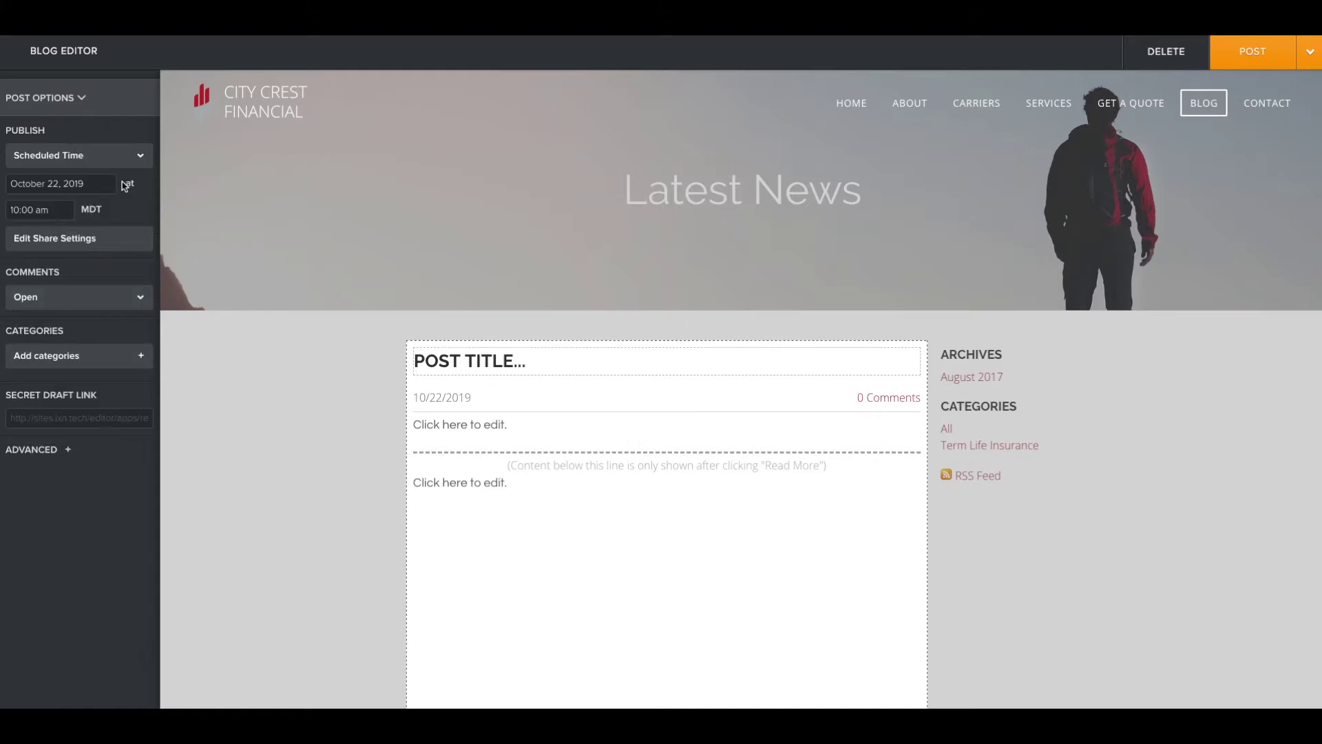
pyautogui.click(100, 183)
pyautogui.click(140, 215)
pyautogui.click(140, 215)
pyautogui.click(140, 215)
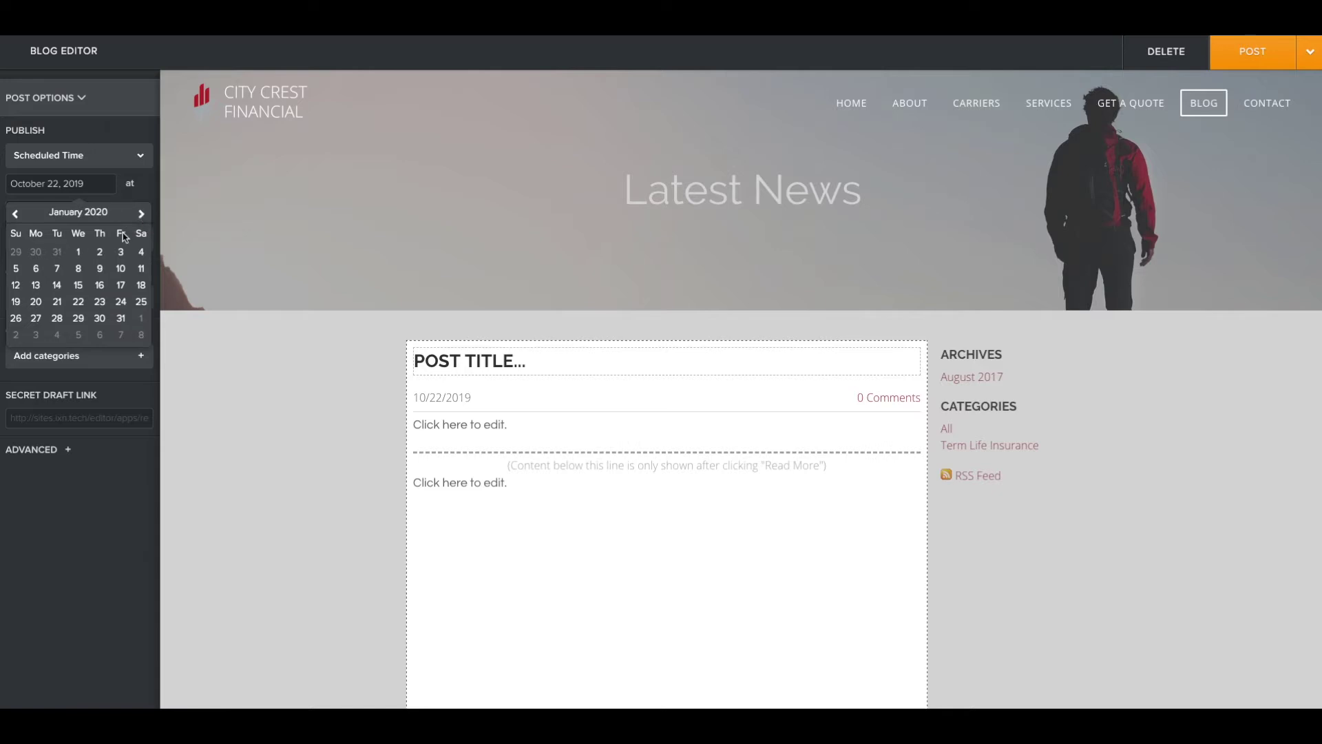
pyautogui.click(79, 269)
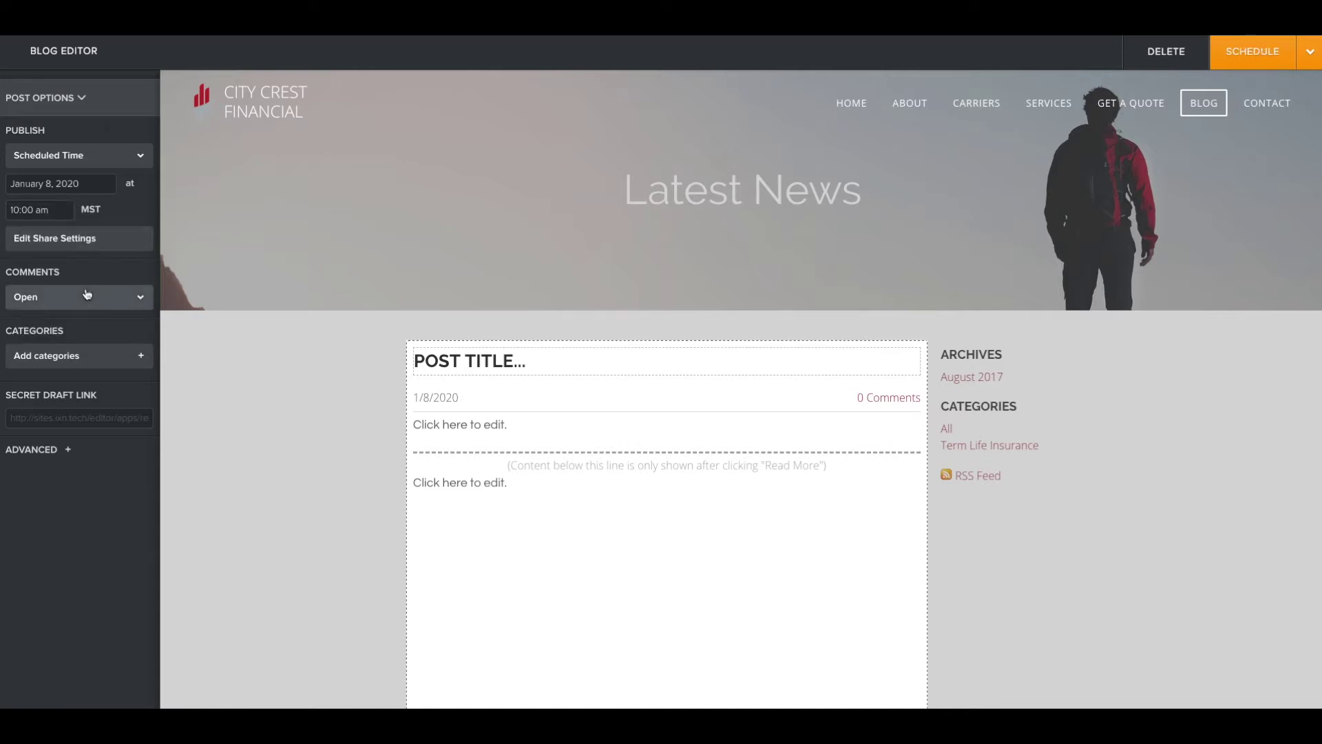
# Review the comment options available for the new post without changing the Open setting
pyautogui.click(134, 302)
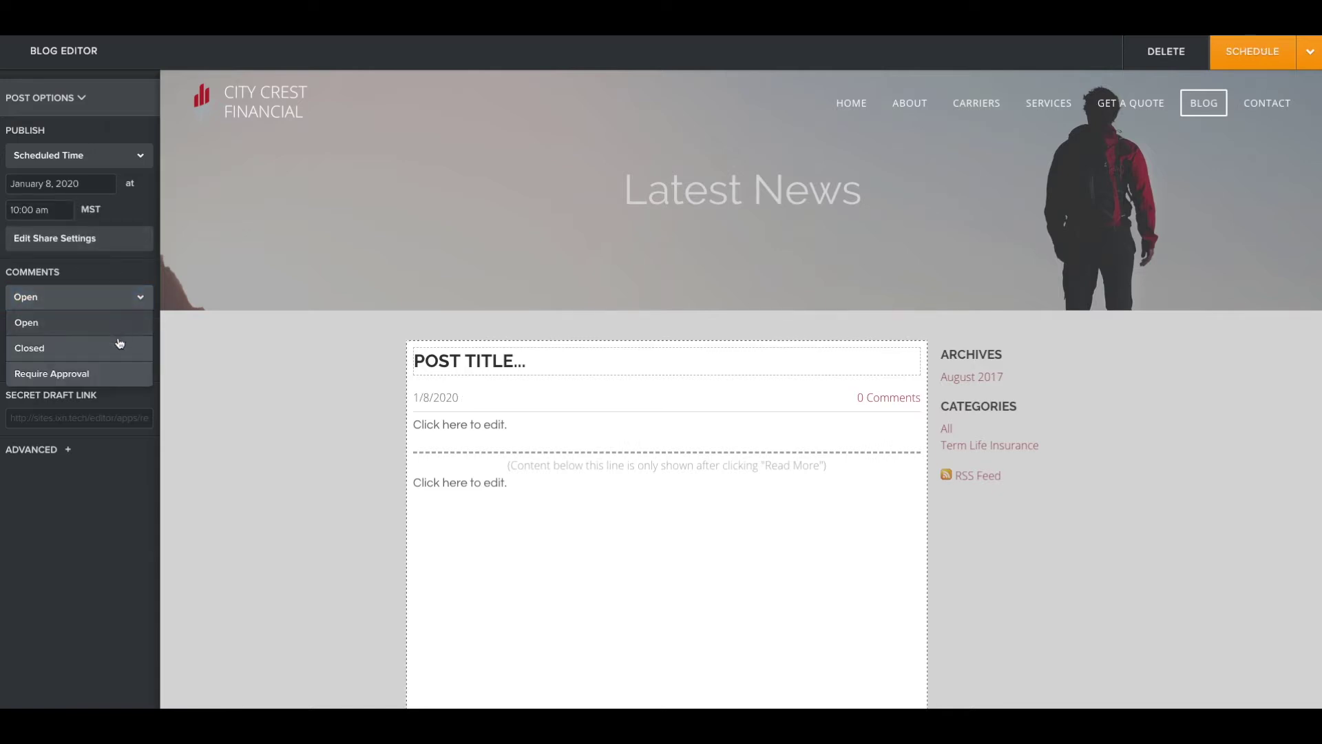
pyautogui.click(139, 296)
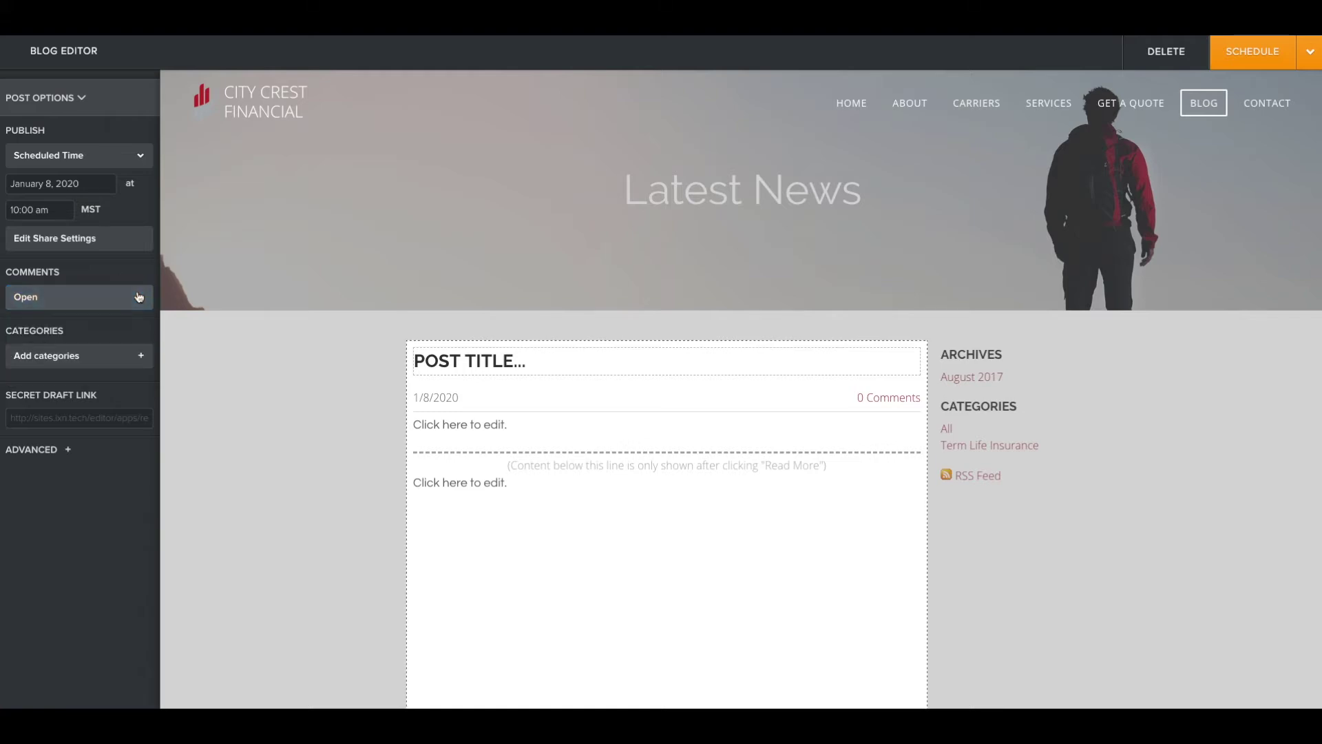
# Assign the new post to a newly created Annuities category and the existing Term Life Insurance category
pyautogui.click(113, 356)
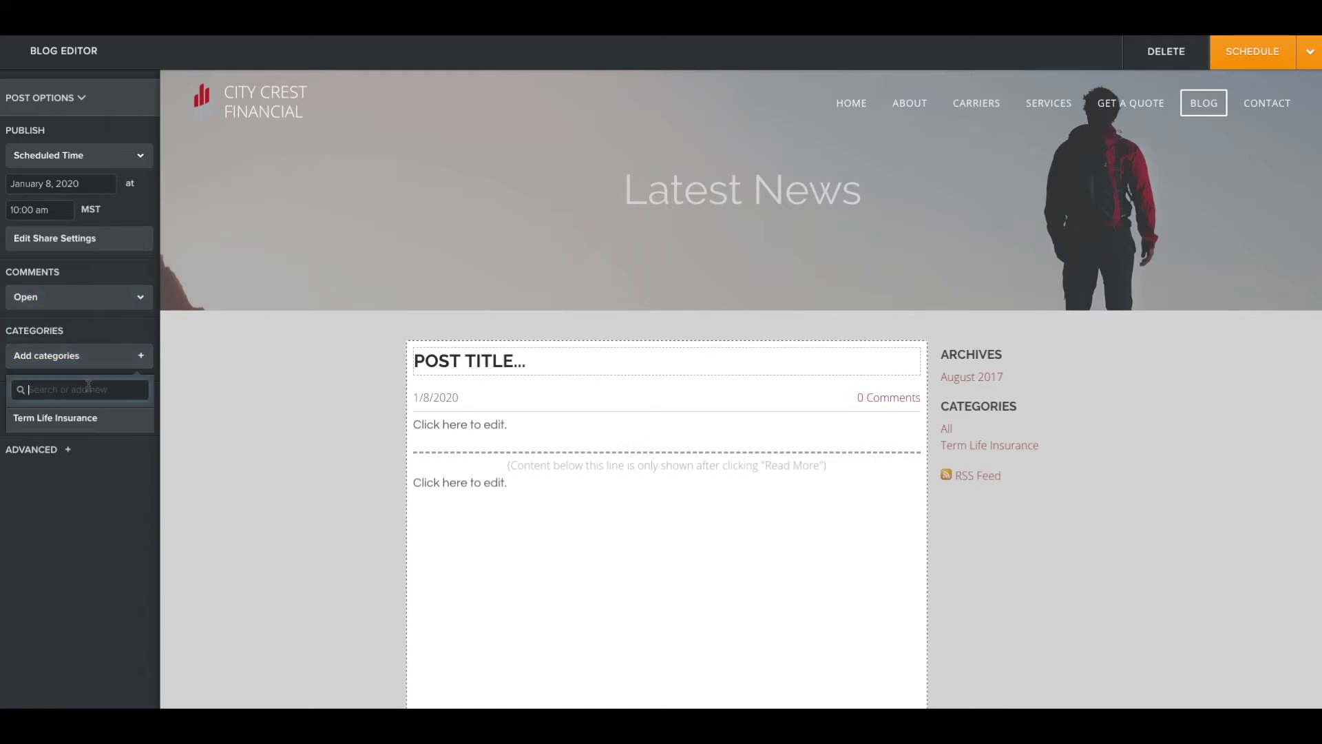
pyautogui.write('Annuities')
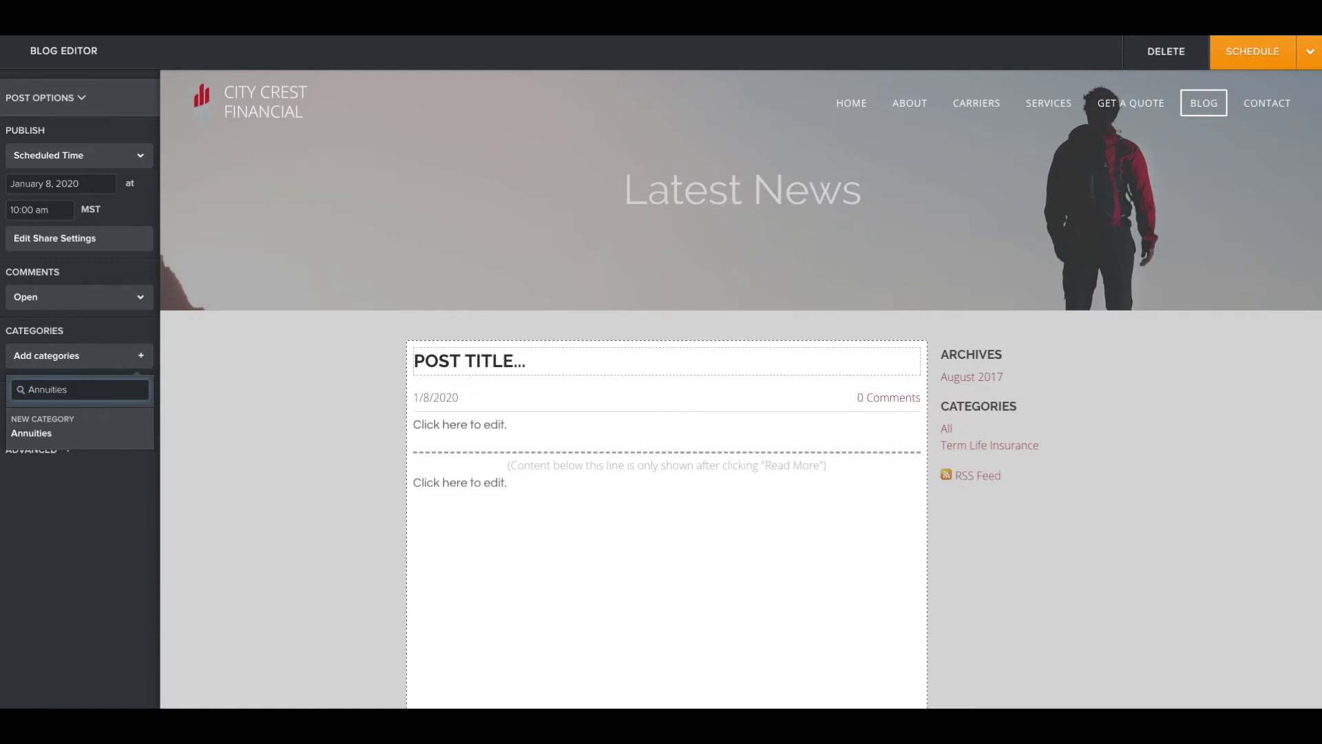
pyautogui.press('Return')
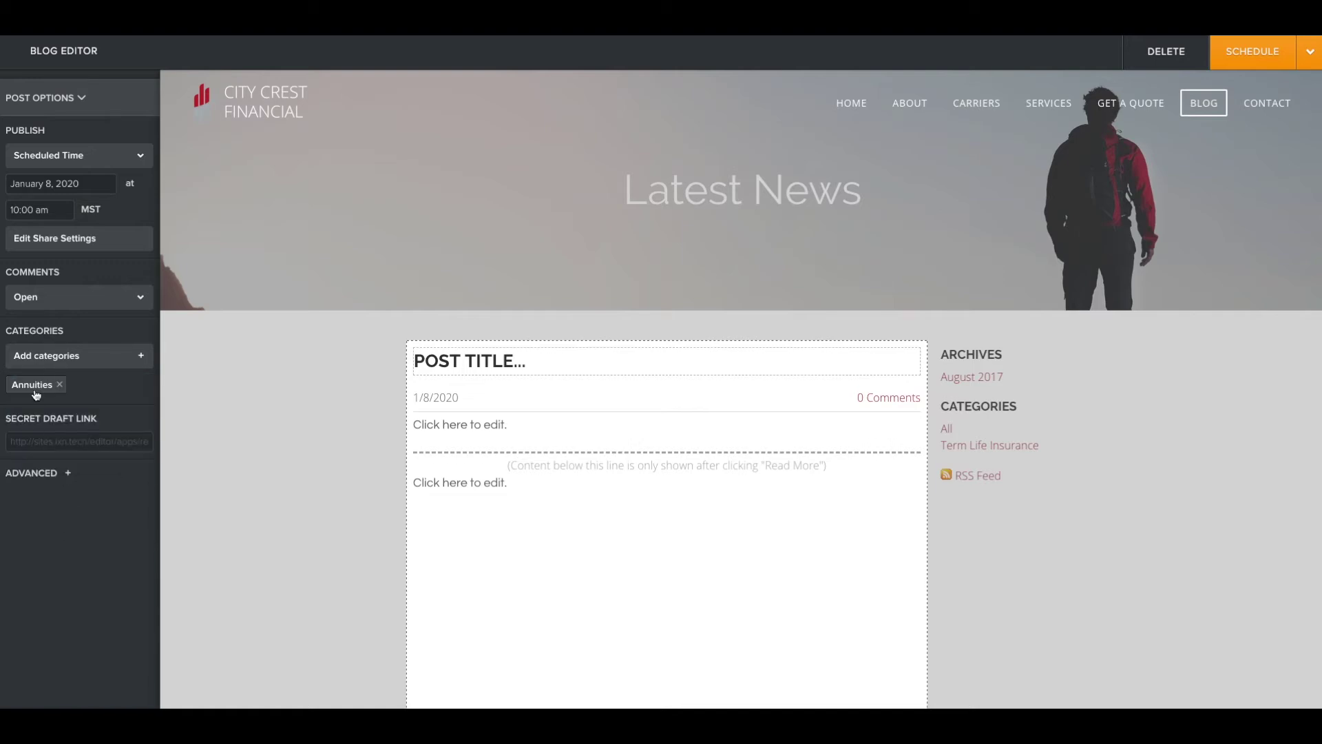
pyautogui.click(111, 357)
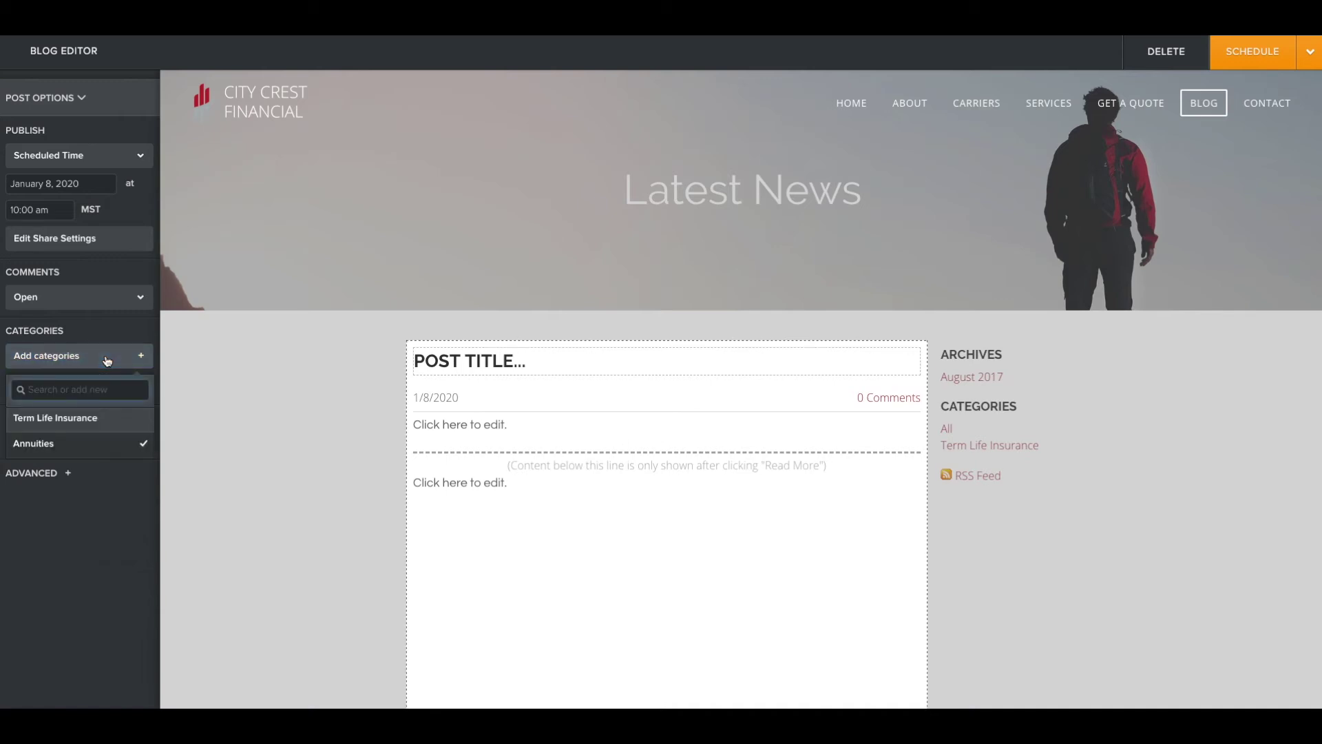
pyautogui.write('Ter')
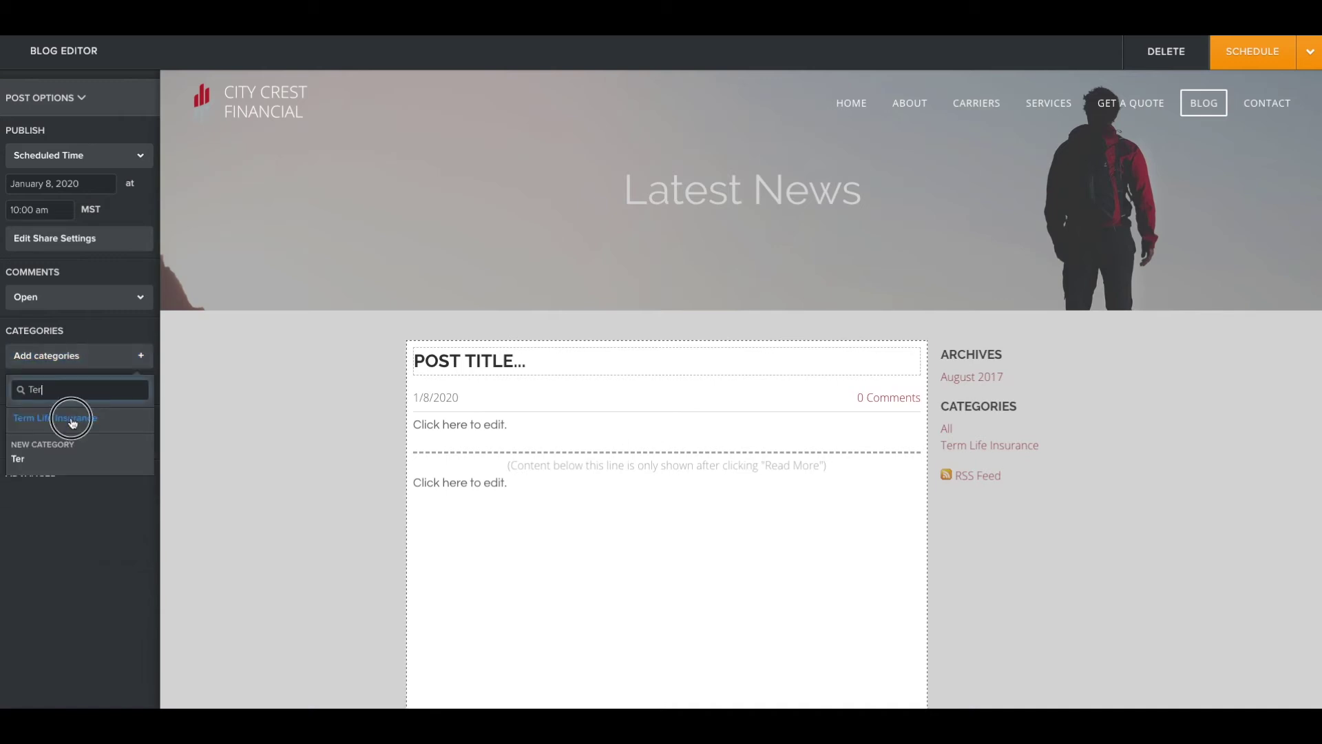
pyautogui.click(71, 418)
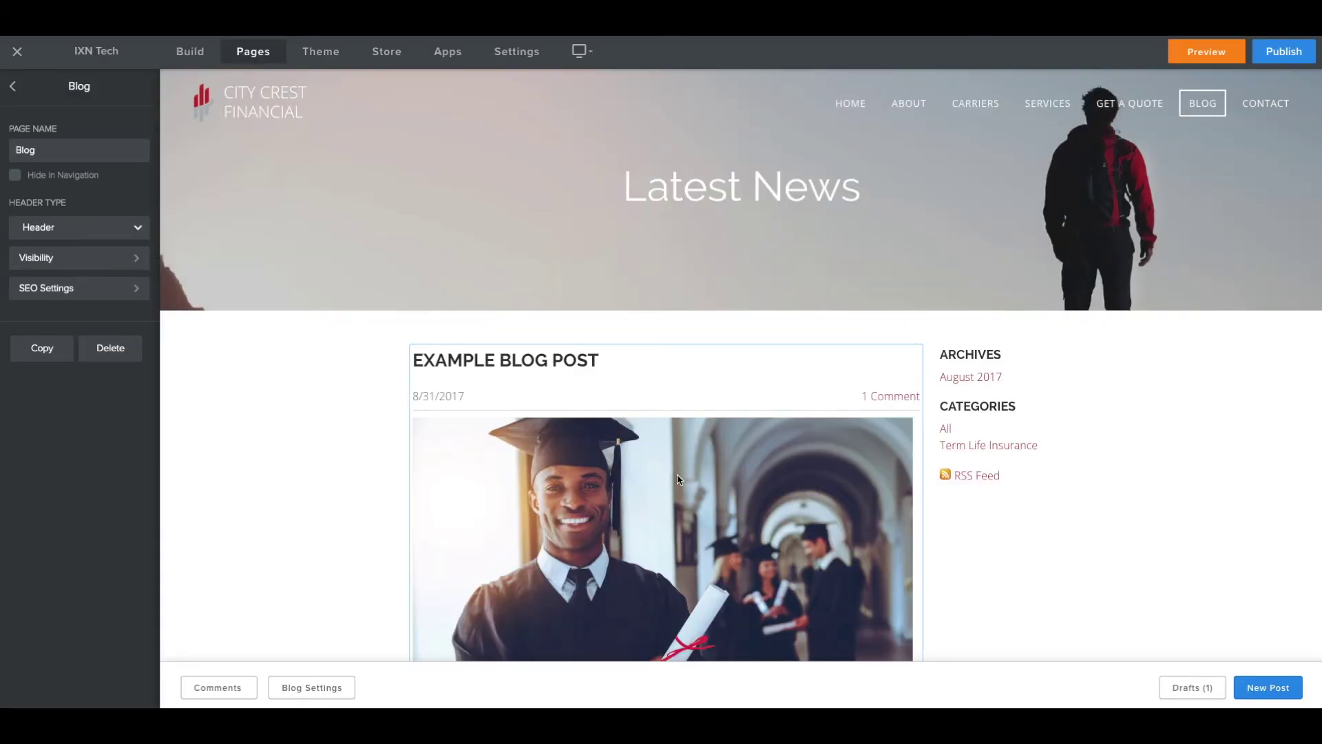
# Open the Example Blog Post from the blog page, publish it again and follow its published link
pyautogui.click(677, 475)
pyautogui.click(1251, 52)
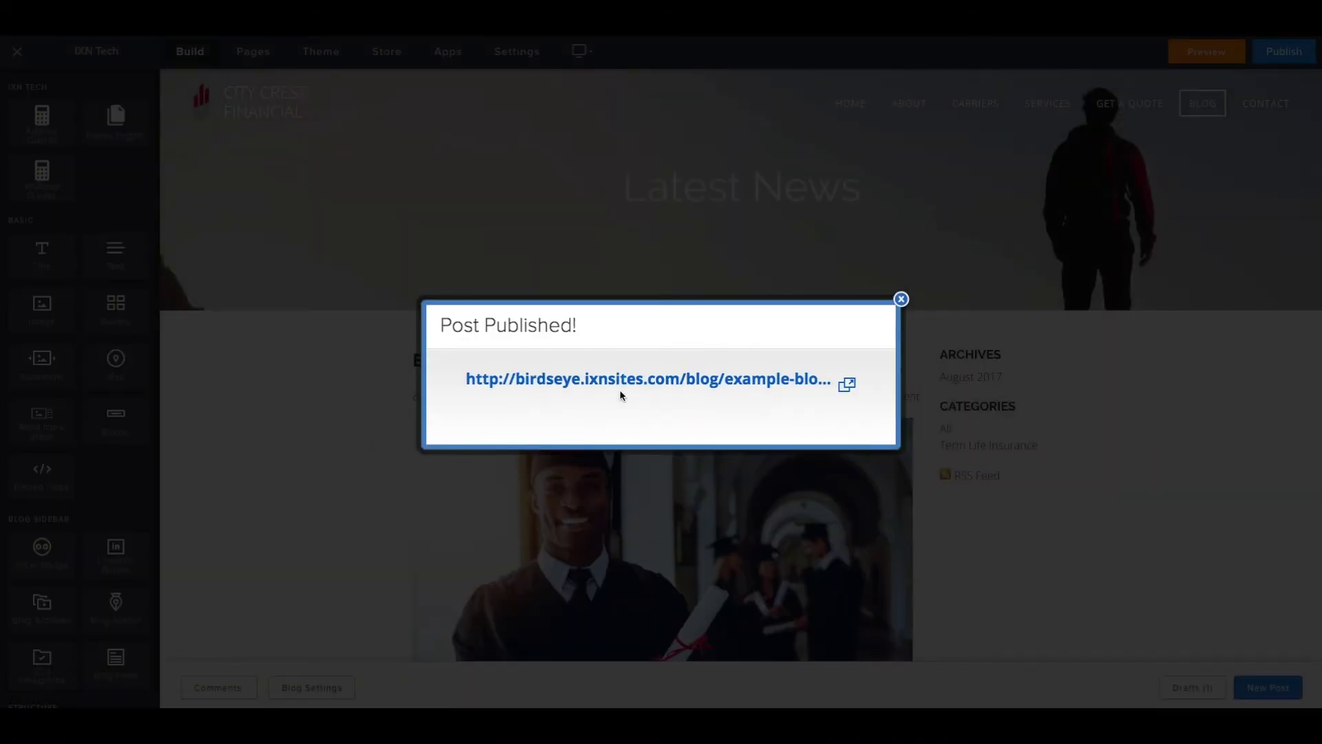
pyautogui.click(696, 378)
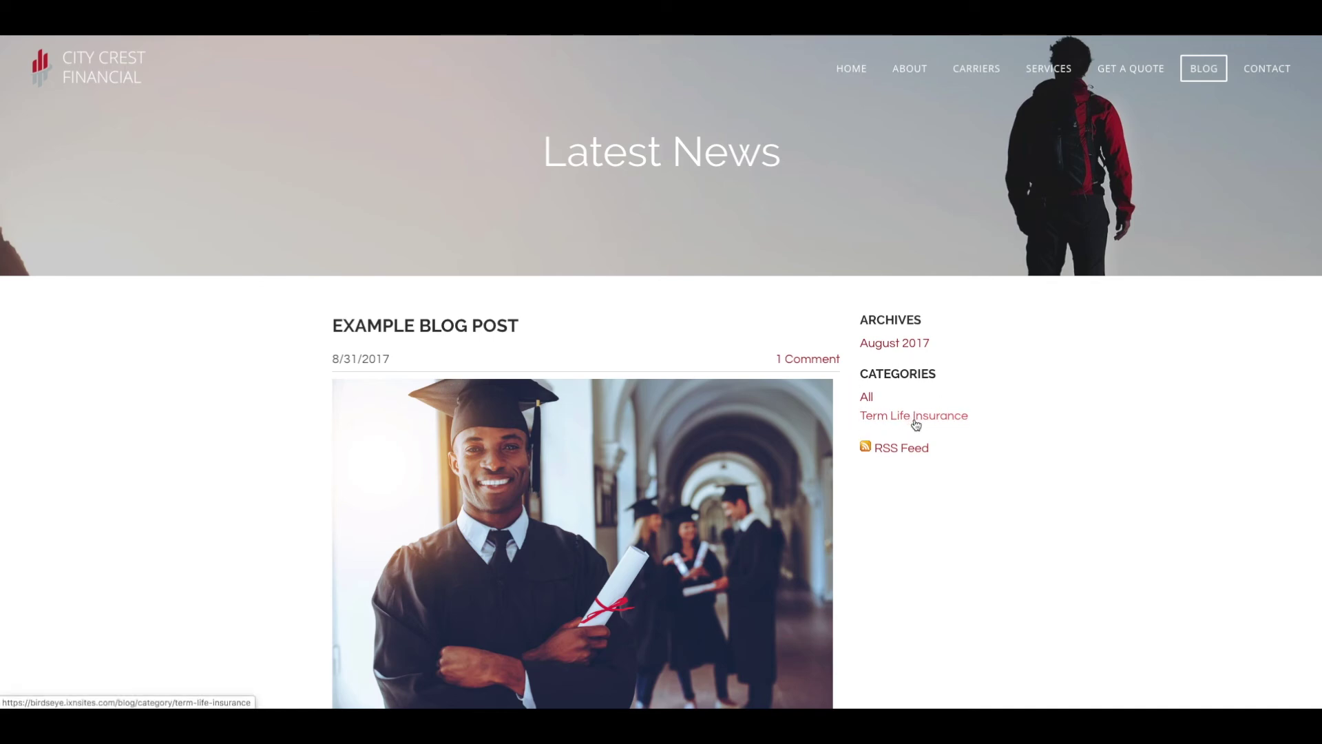
# Look through the live example post, from its text, share buttons and comments back up to its title and categories
pyautogui.scroll(-8, 916, 482)
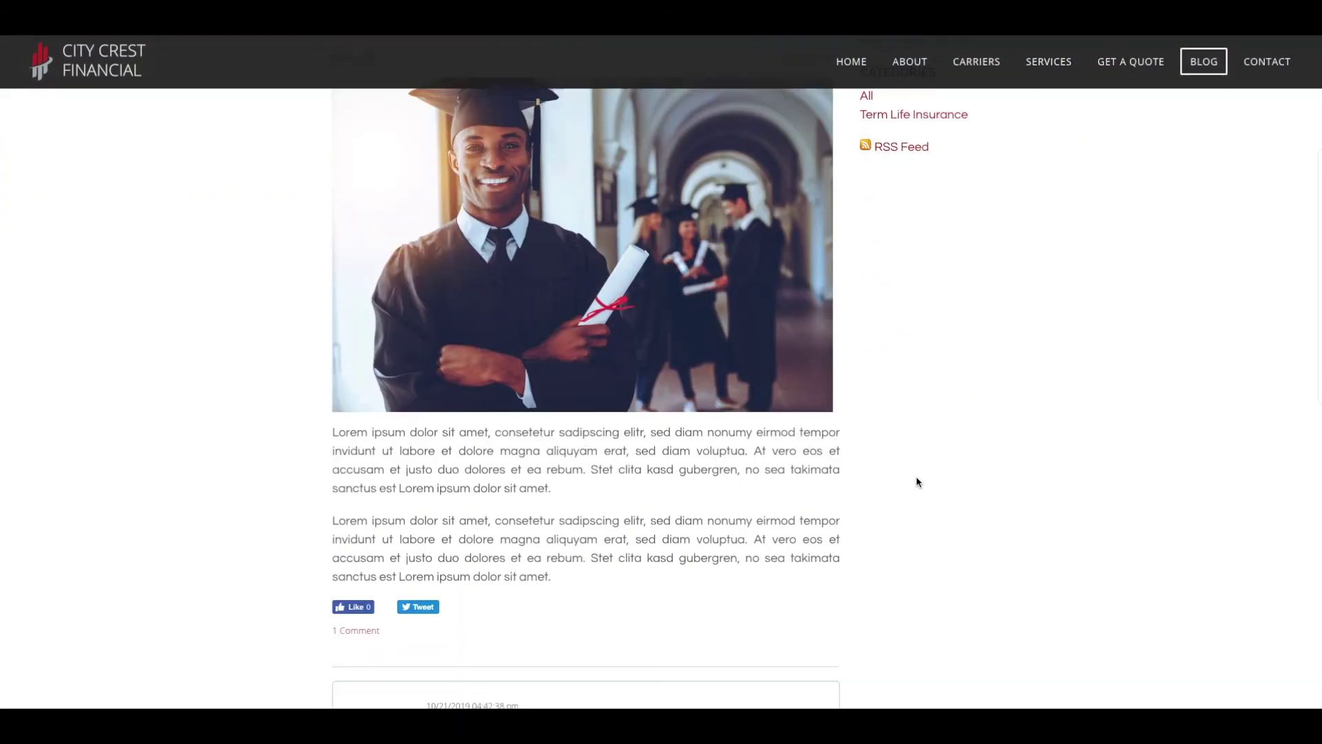
pyautogui.scroll(8, 916, 477)
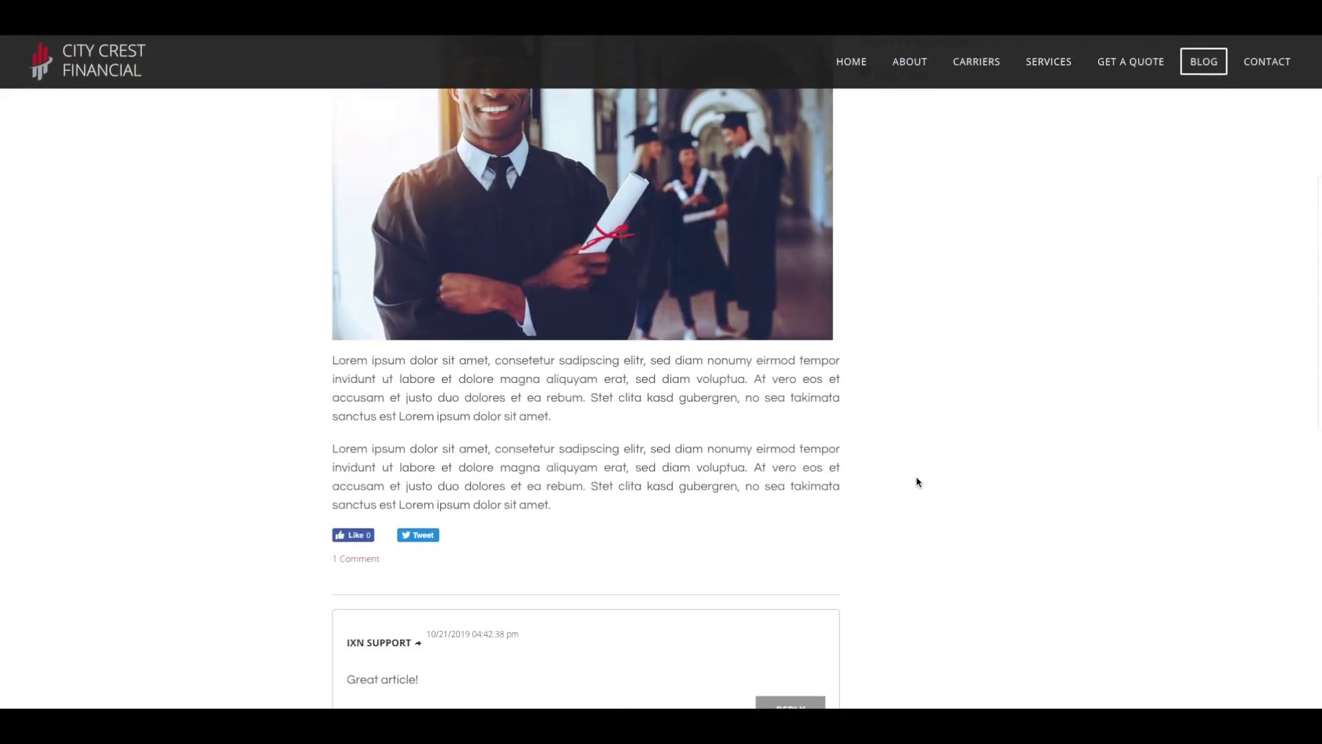
pyautogui.scroll(1, 915, 482)
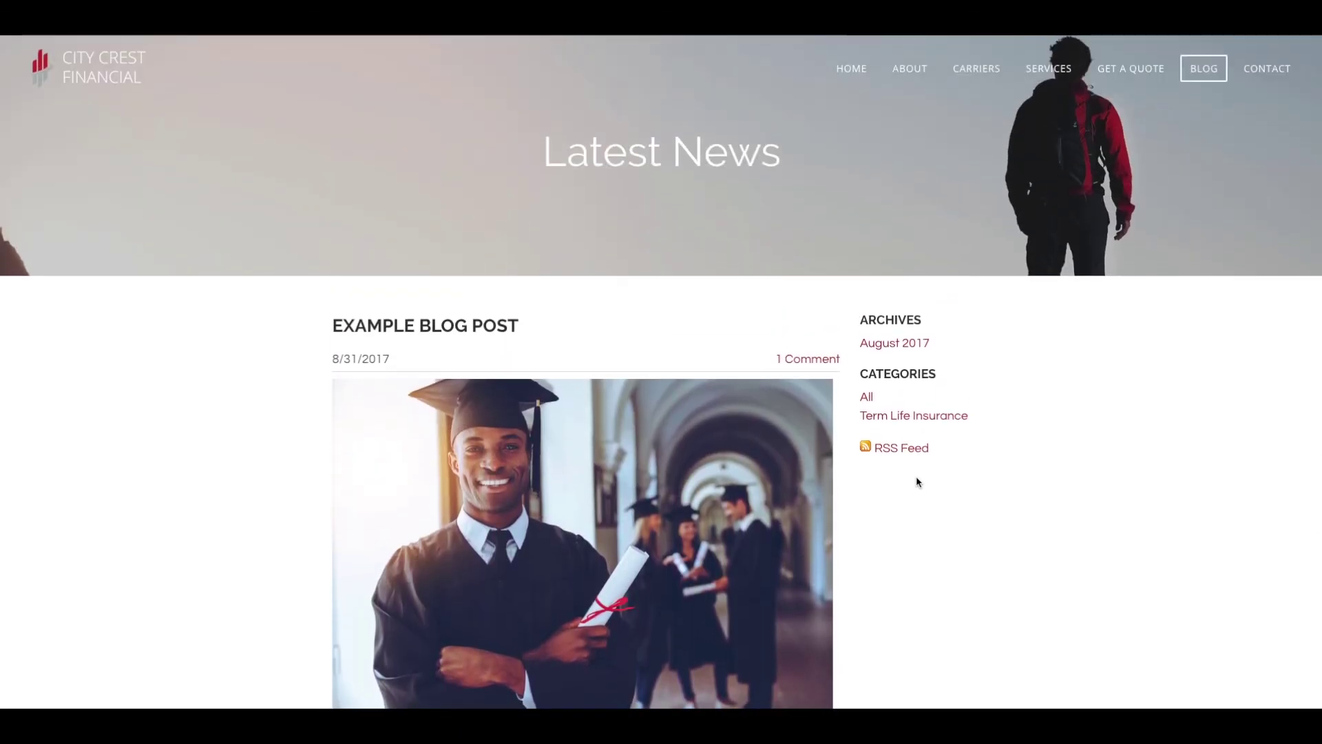